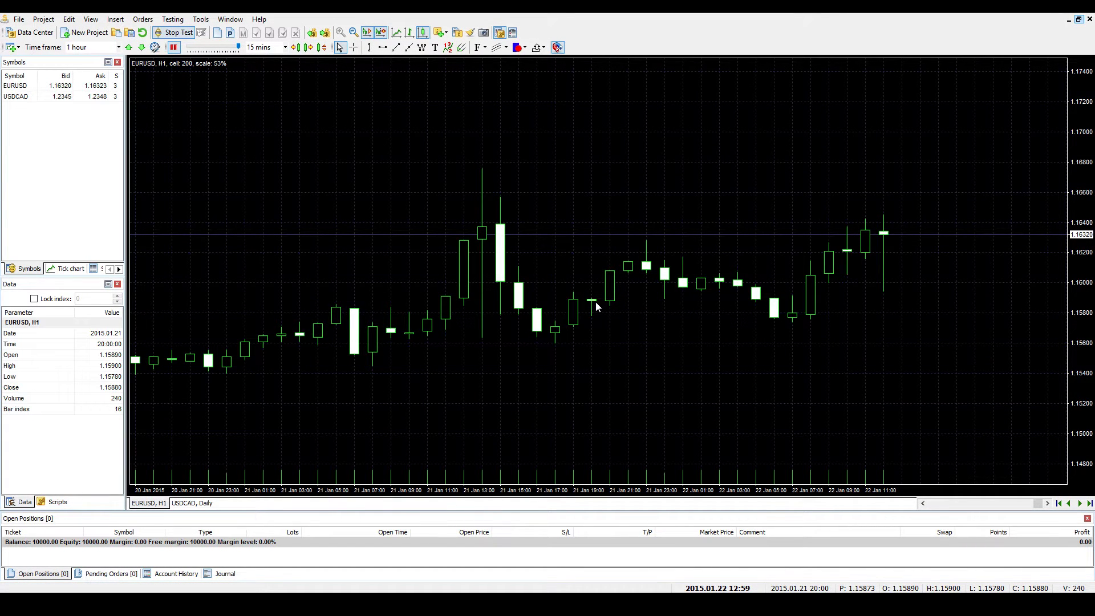
- Bring up the EURUSD Market order dialog at lot 0.1, close it, then reopen it with F2
click(219, 34)
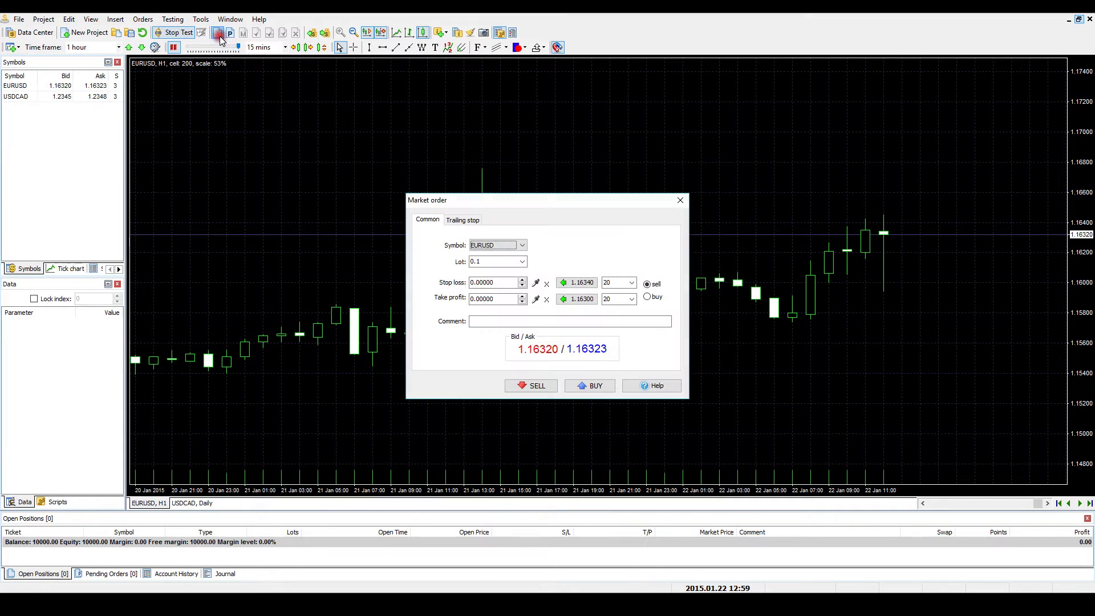
click(681, 201)
key(F2)
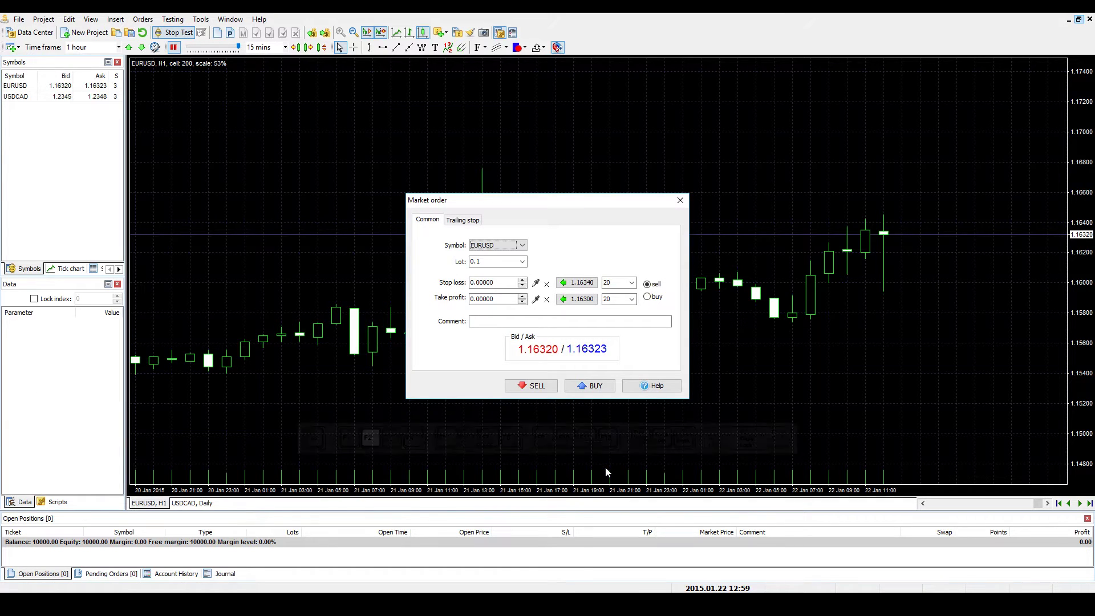
- Close the market order window, then open and close a new one from the Orders menu
click(680, 201)
click(143, 19)
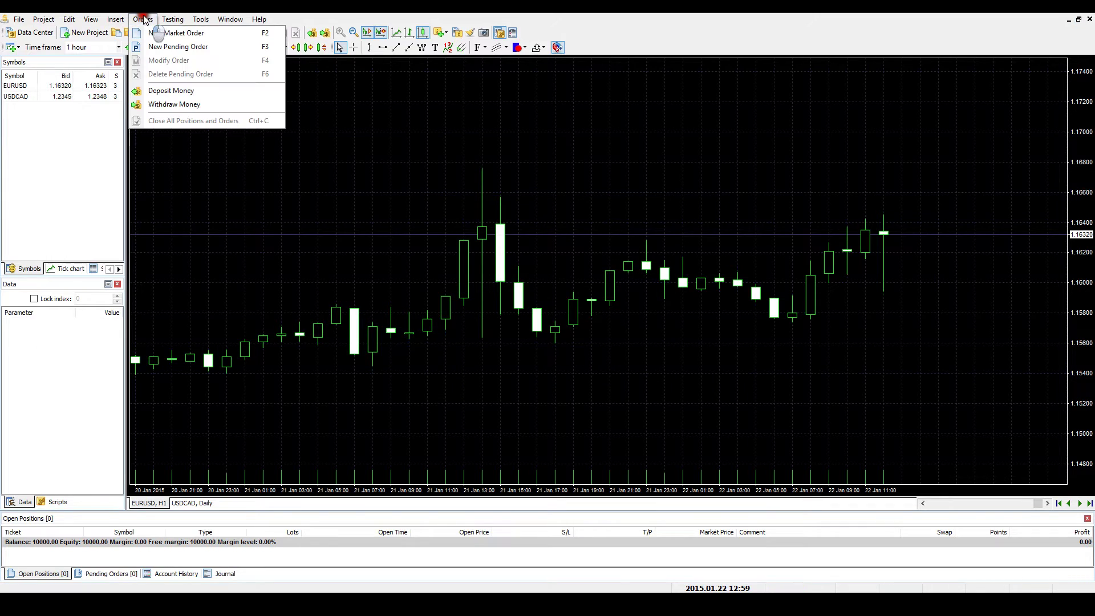
click(214, 33)
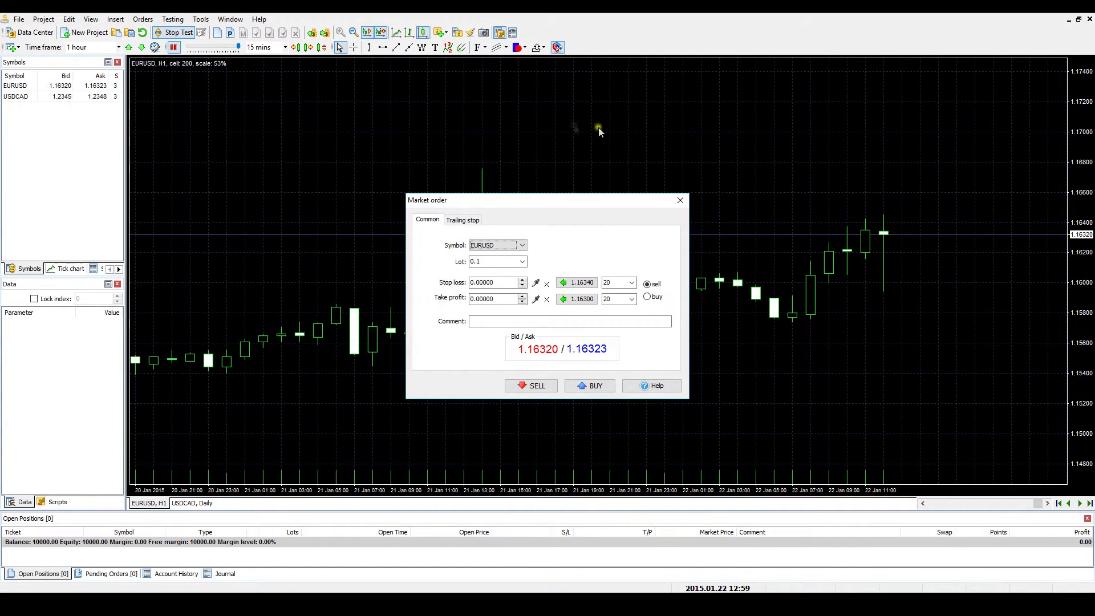
click(680, 200)
- Bring up the chart's quick order menu at two price levels without placing an order
right_click(717, 106)
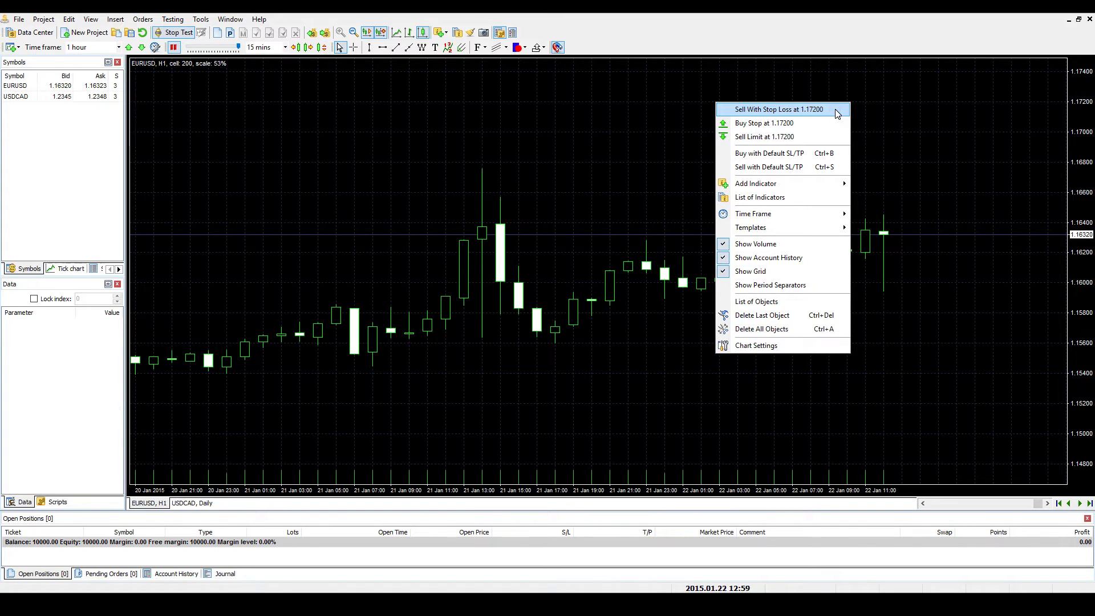
click(864, 132)
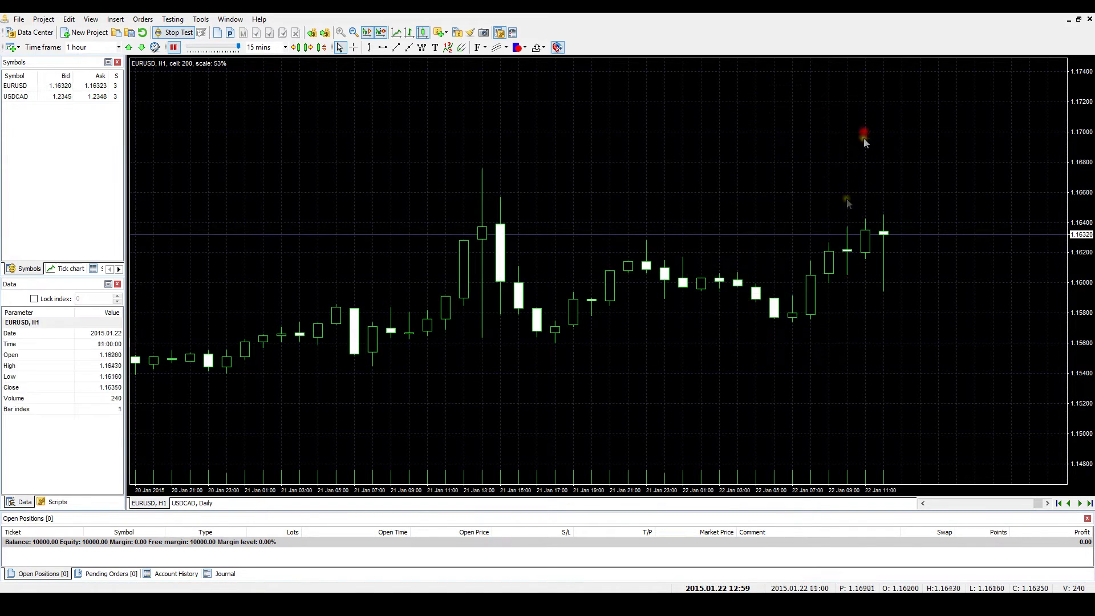
right_click(771, 256)
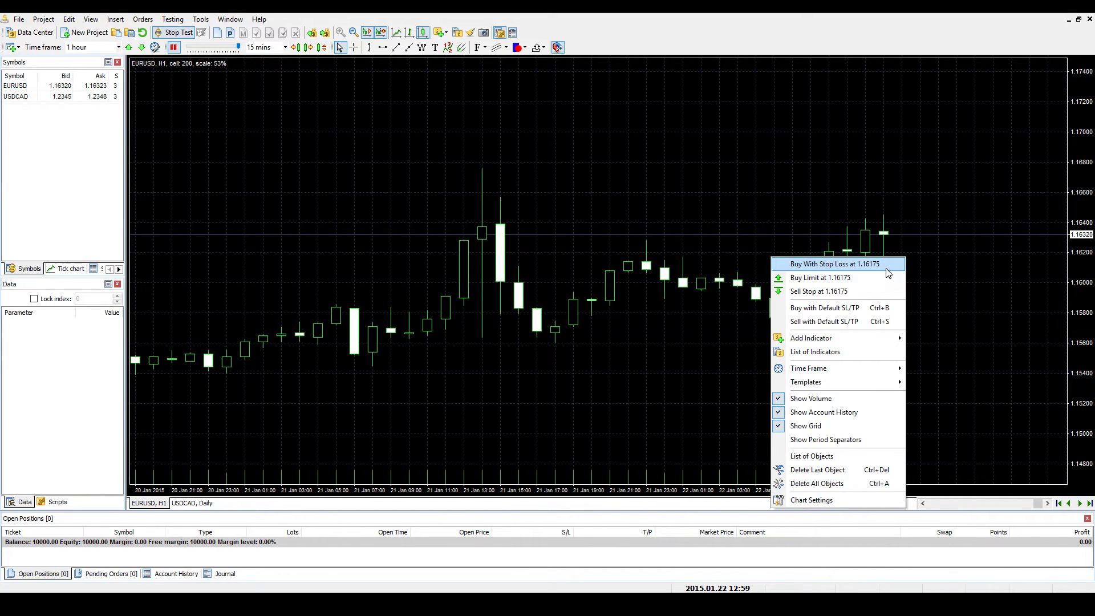
click(647, 285)
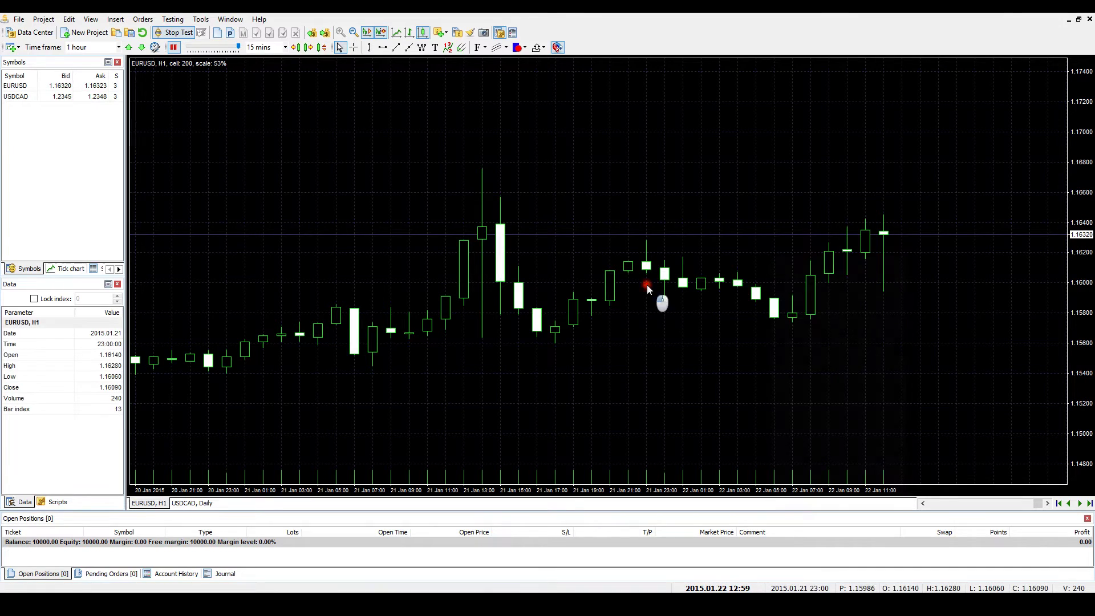
click(217, 35)
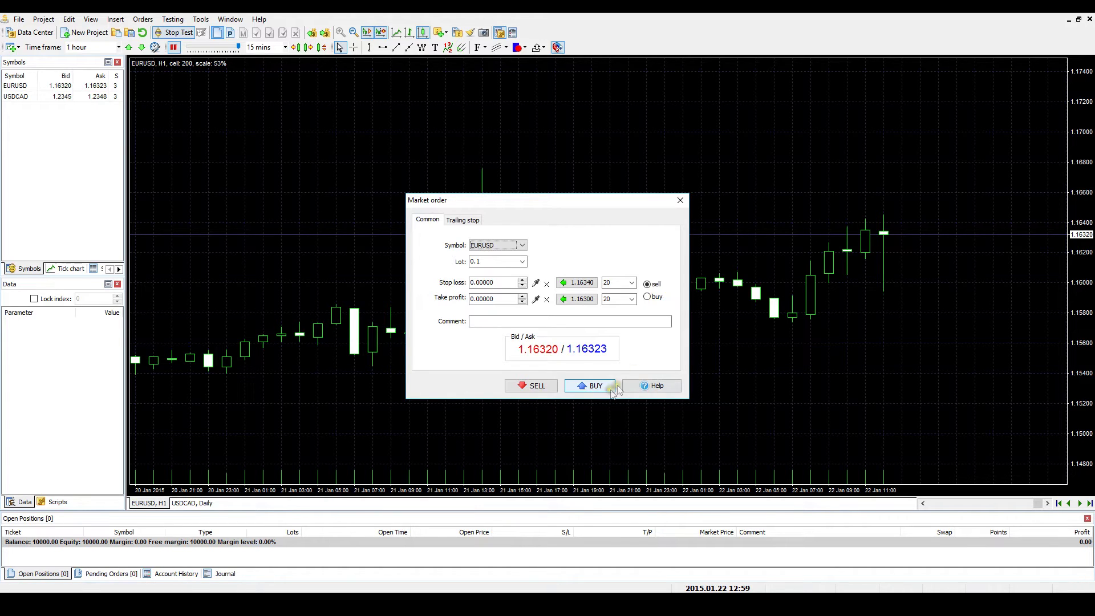
- Switch to the USDCAD Daily chart, start a market order with F2, and set the symbol to EURUSD
click(681, 200)
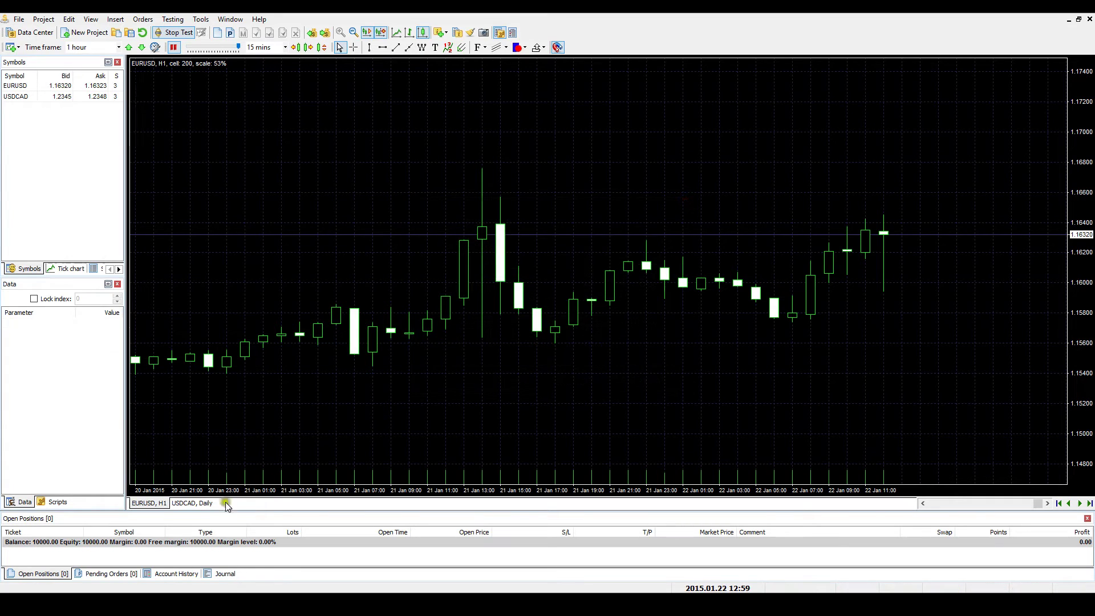
click(204, 503)
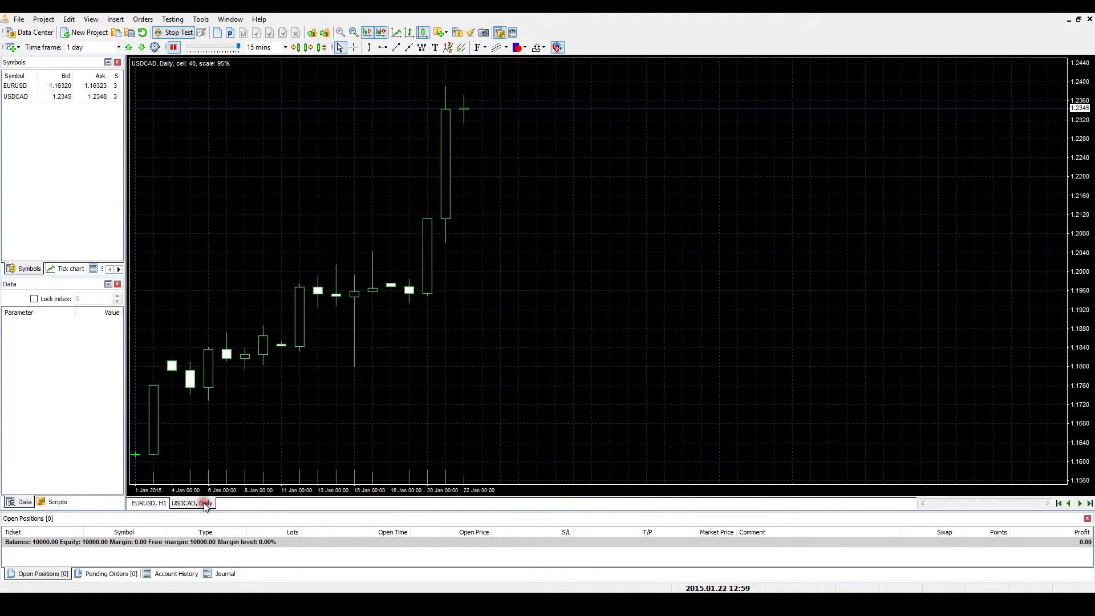
key(F2)
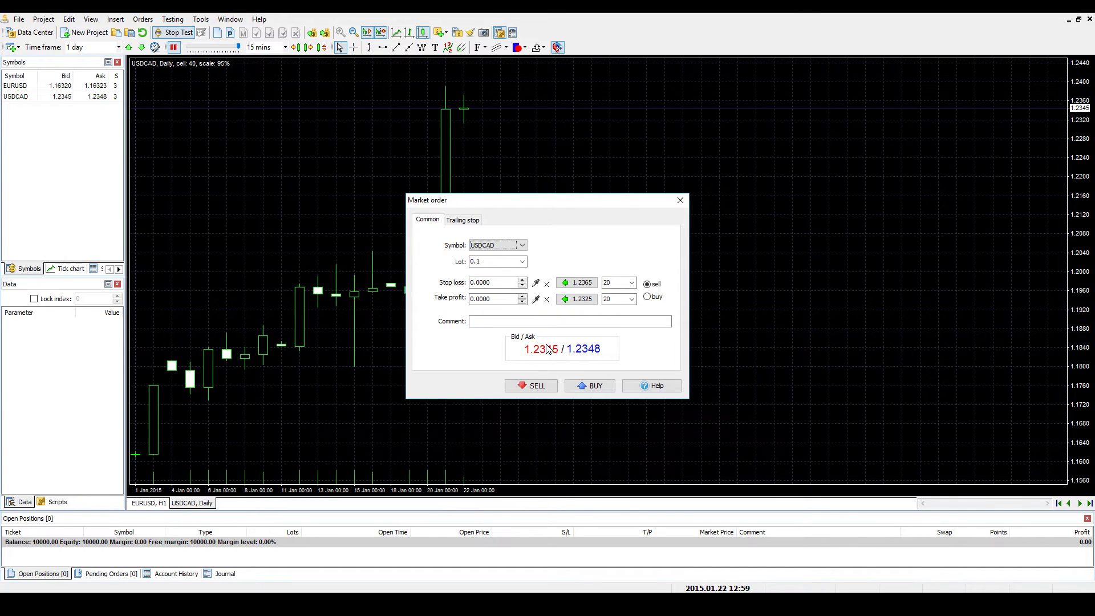
click(522, 246)
click(522, 256)
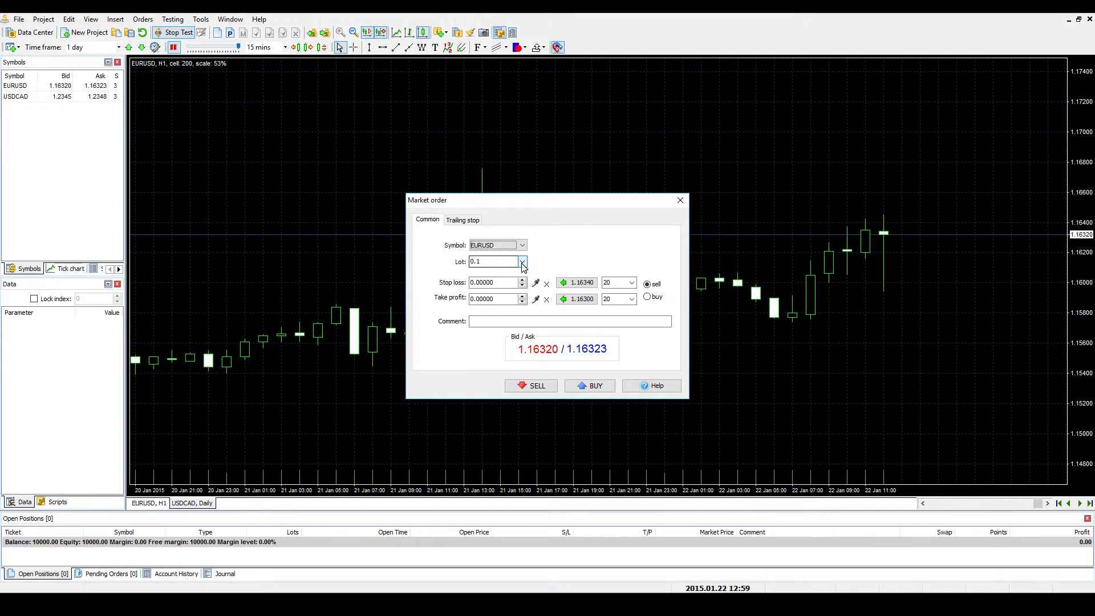
- Change the market order's lot size from 0.1 to 1
click(522, 263)
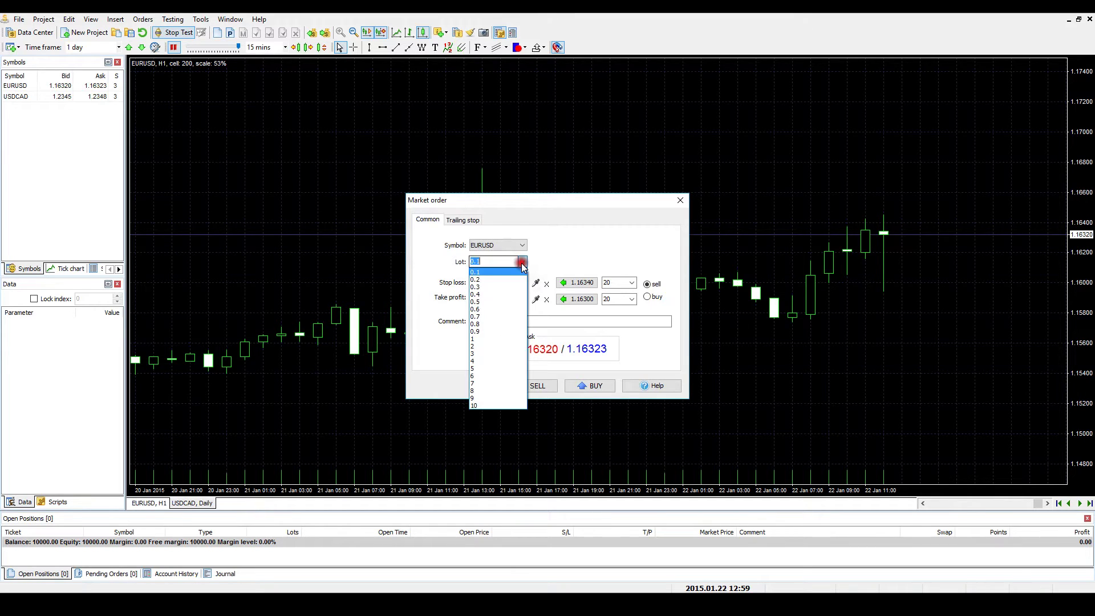
click(511, 339)
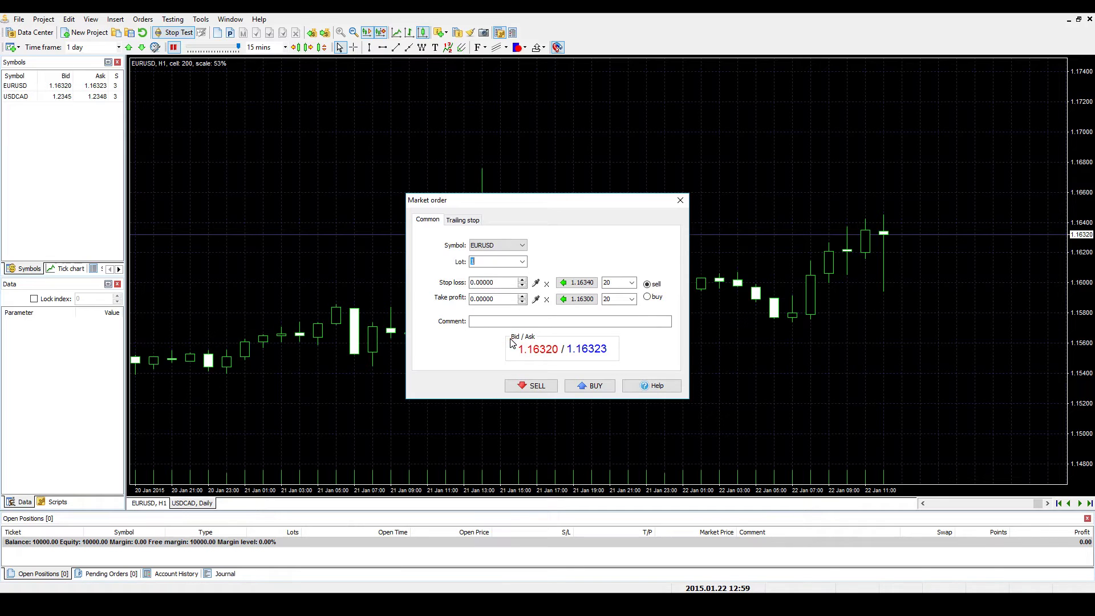
- Enter 1.660 as the stop loss, then fine-tune it with the spin arrows to 1.65987
click(509, 281)
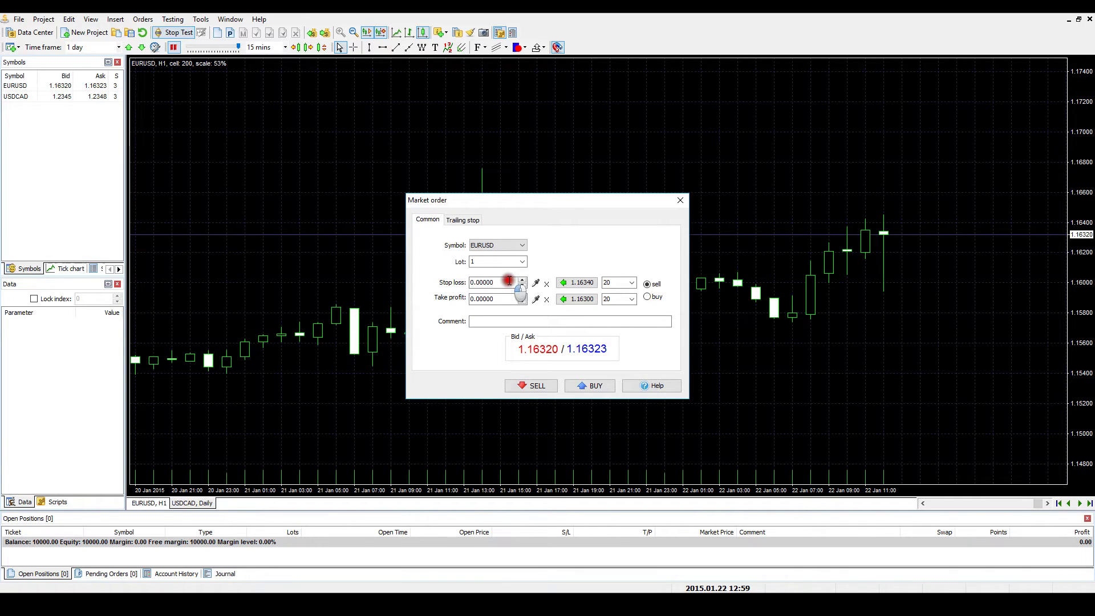
drag(521, 282, 436, 282)
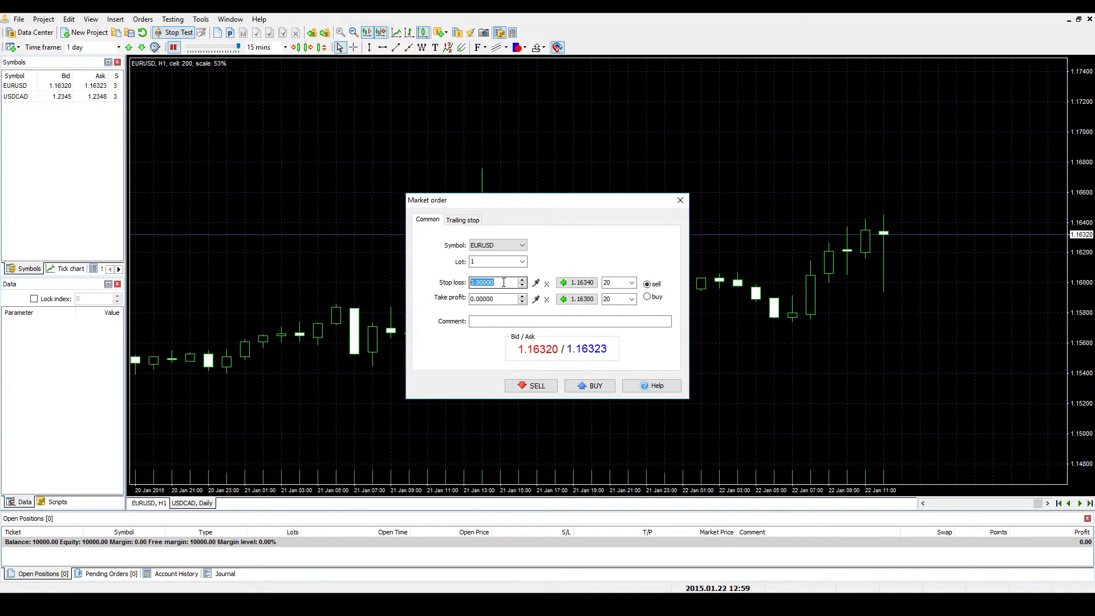
text(1.660)
click(524, 280)
click(523, 280)
click(524, 280)
click(524, 285)
click(523, 285)
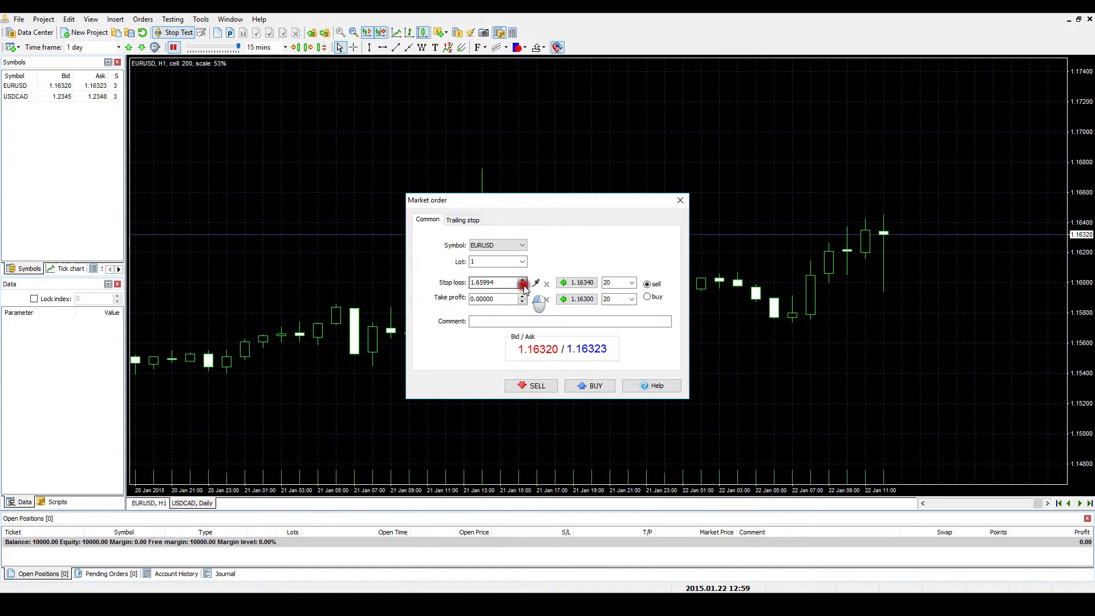
click(523, 285)
click(523, 285)
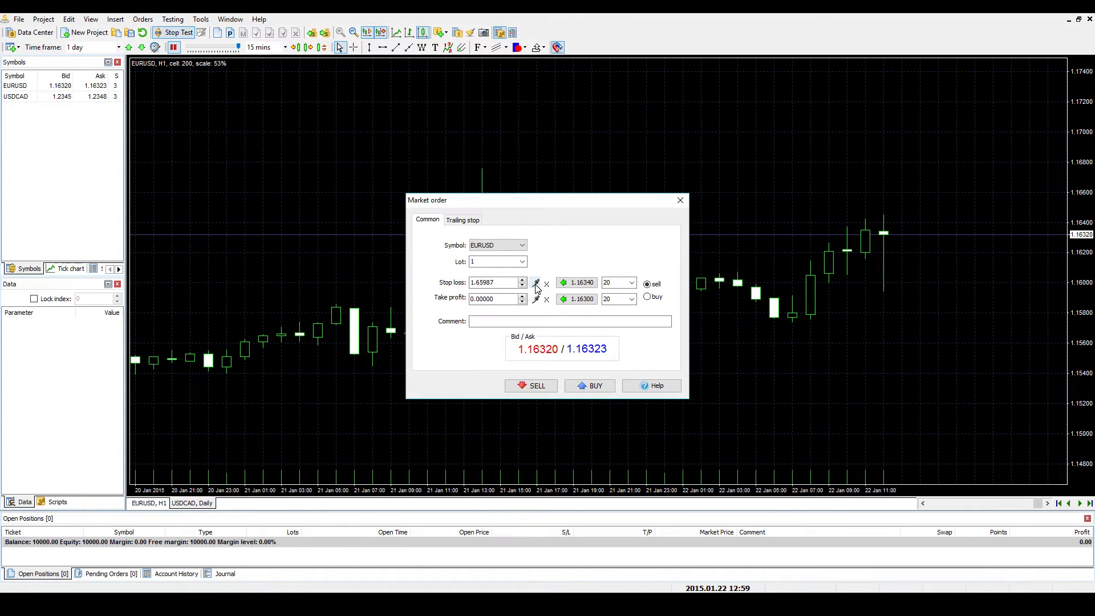
- Set the stop loss 100 points away at 1.16420, replacing a chart-picked 1.16999
click(536, 284)
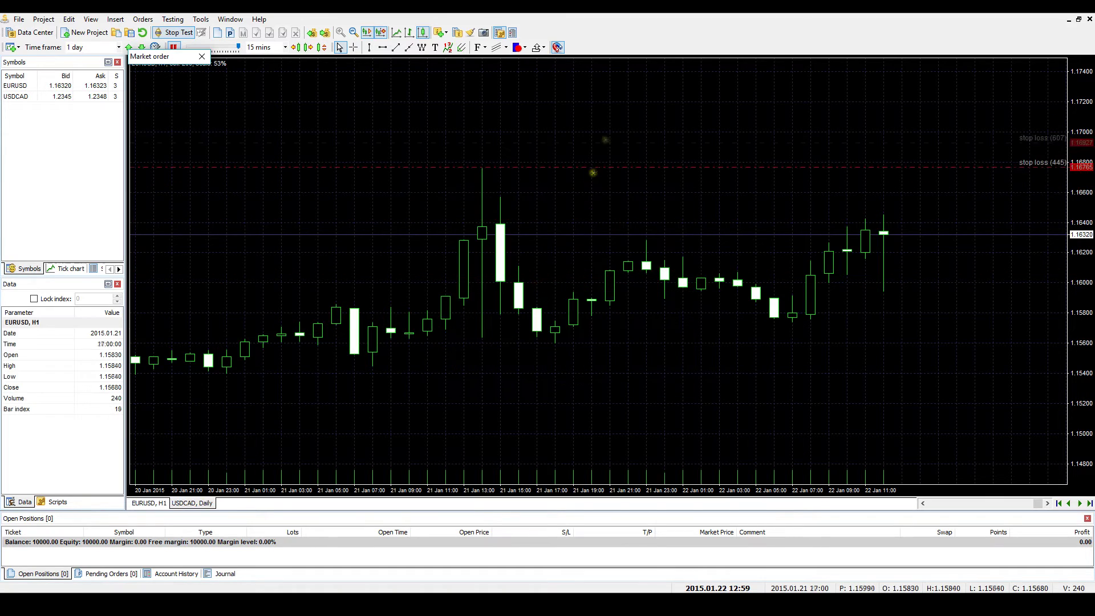
click(607, 132)
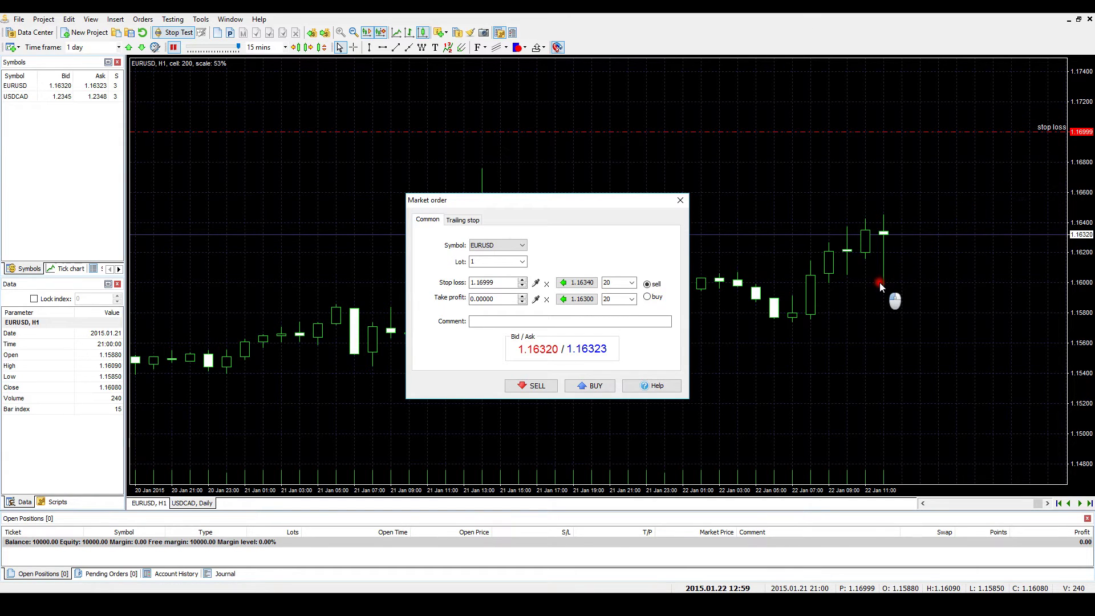
click(633, 283)
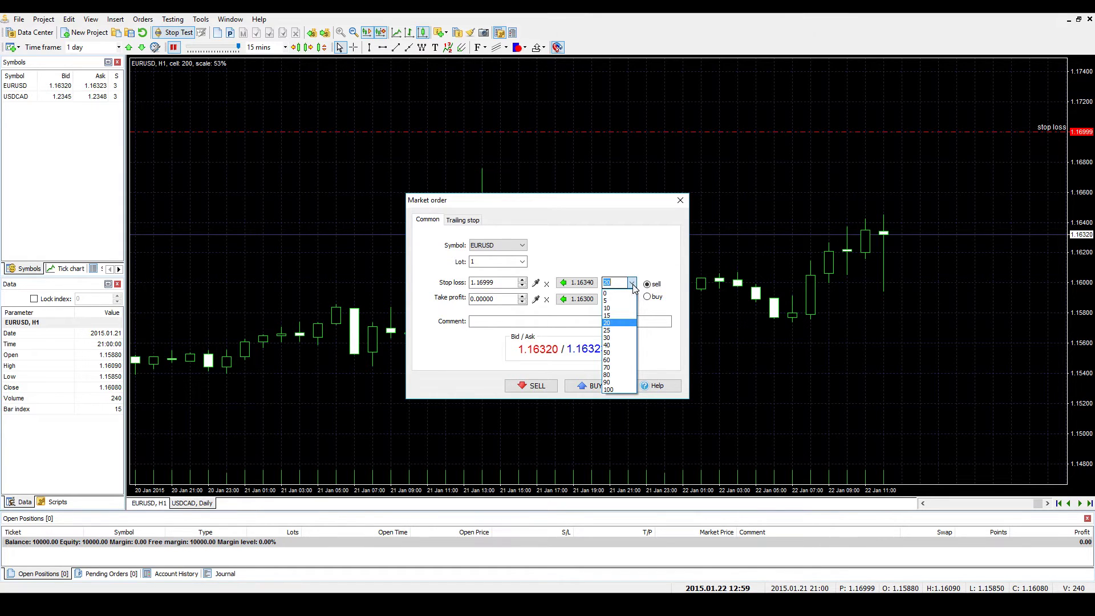
click(619, 389)
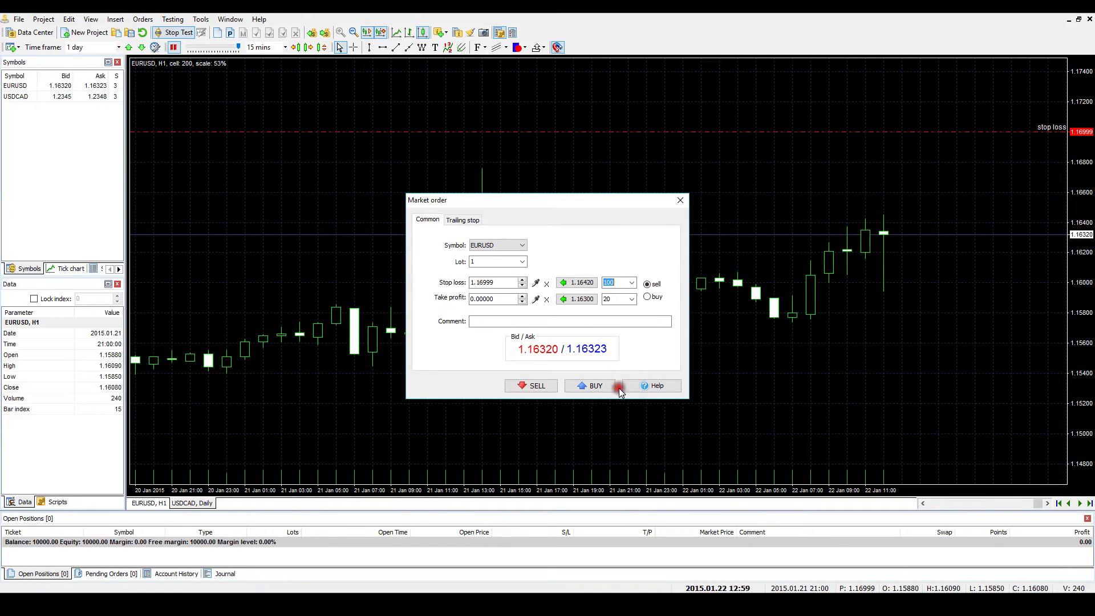
click(583, 284)
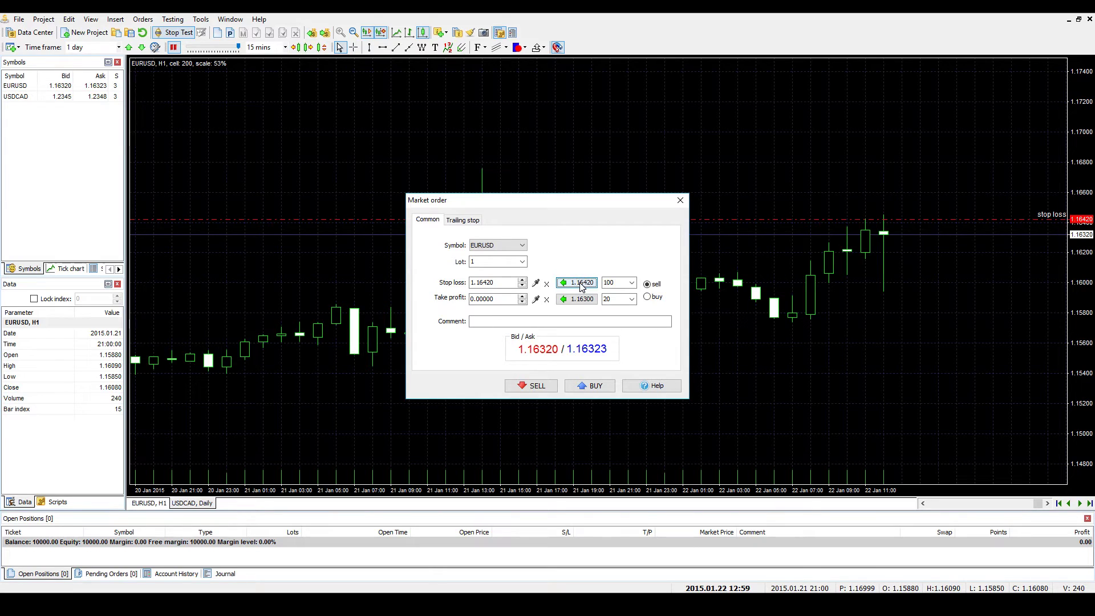
- Set take profit to 1.16220 and add the comment 'Selling from resistance level'
click(578, 298)
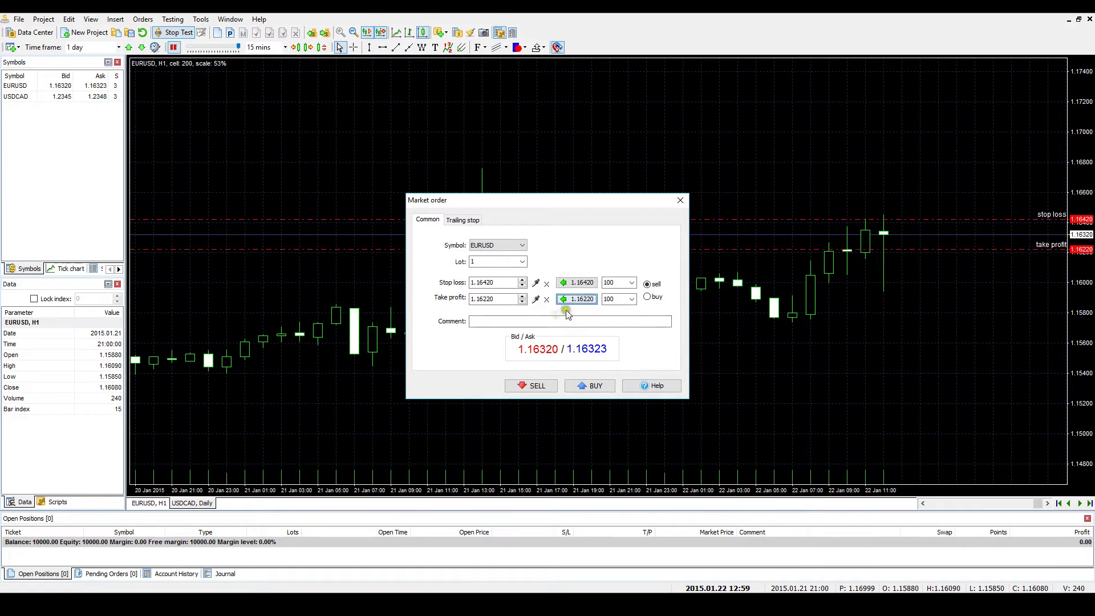
click(534, 321)
text(Selling from)
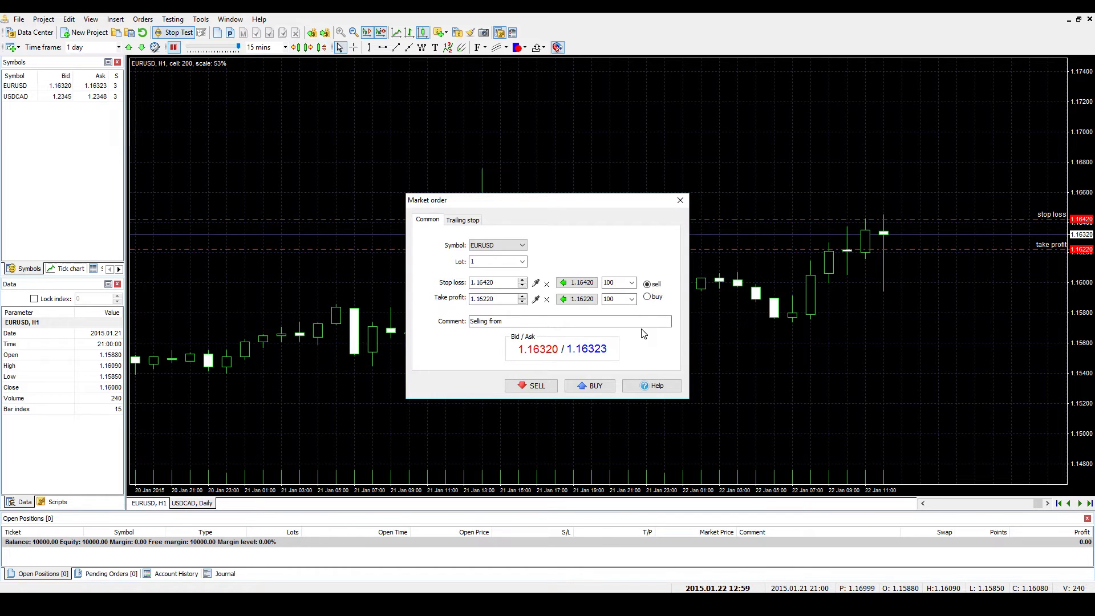
text( resistance level)
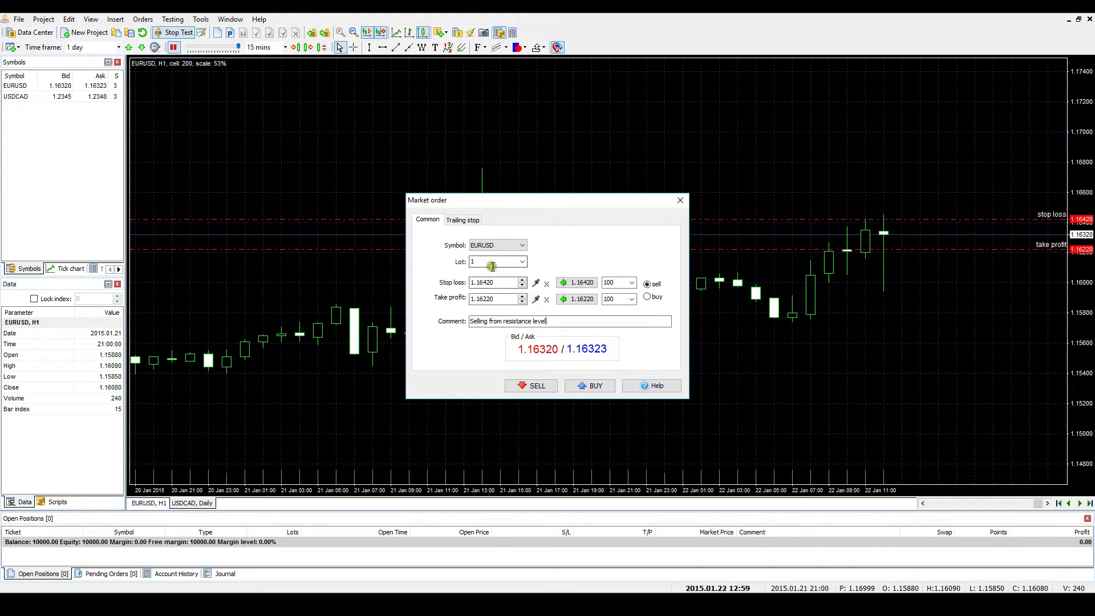
- Enable the trailing stop, activating immediately at 20 points with a 5-point step
click(467, 224)
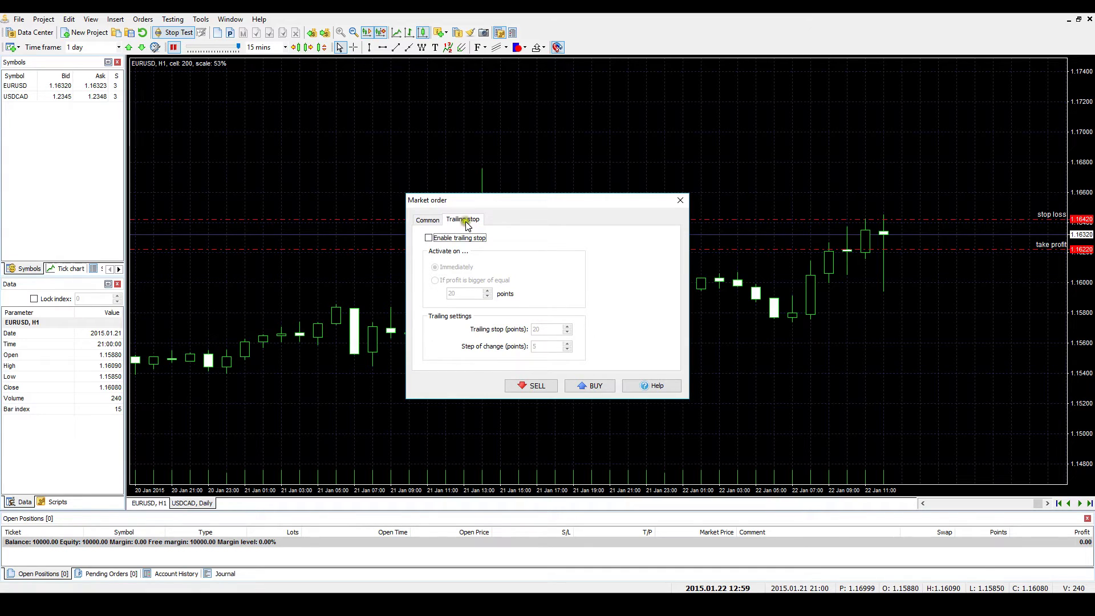
click(429, 238)
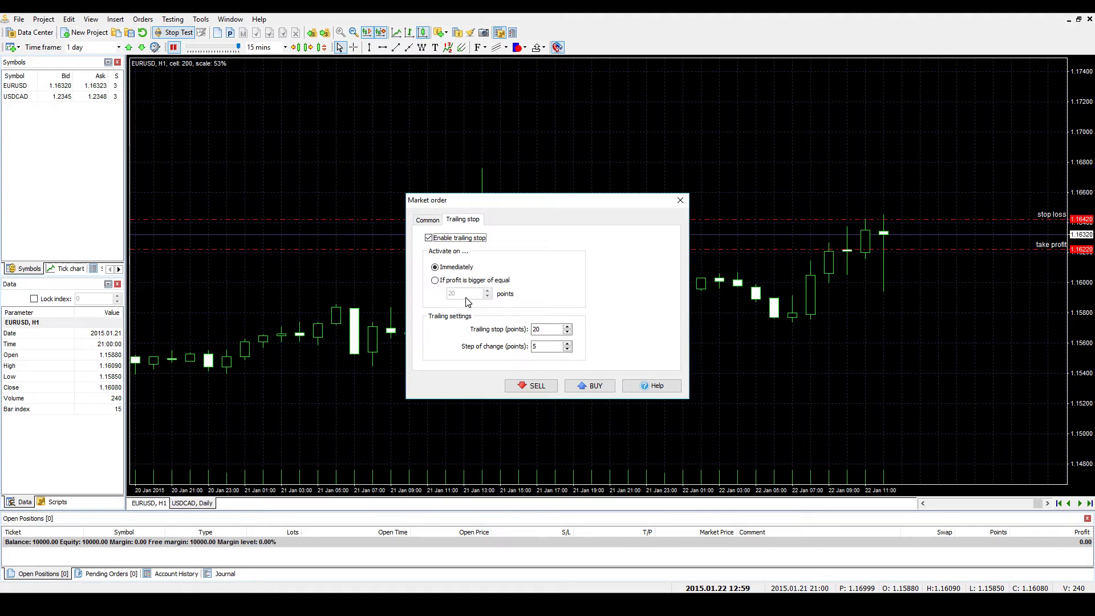
- Place the 1-lot EURUSD sell at 1.16320 and verify it in Open Positions
click(536, 386)
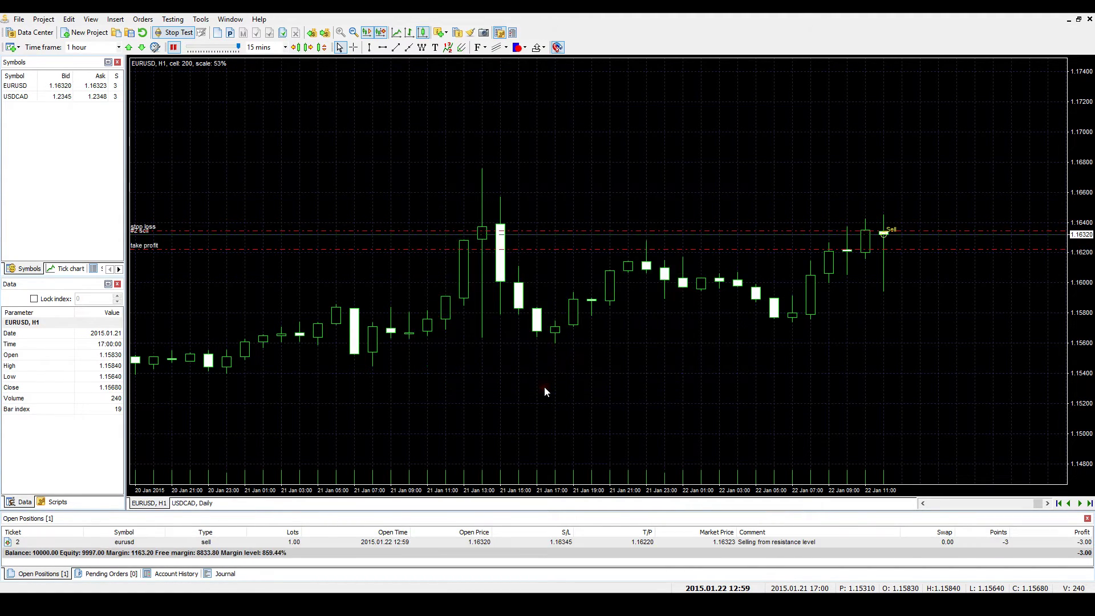
click(57, 575)
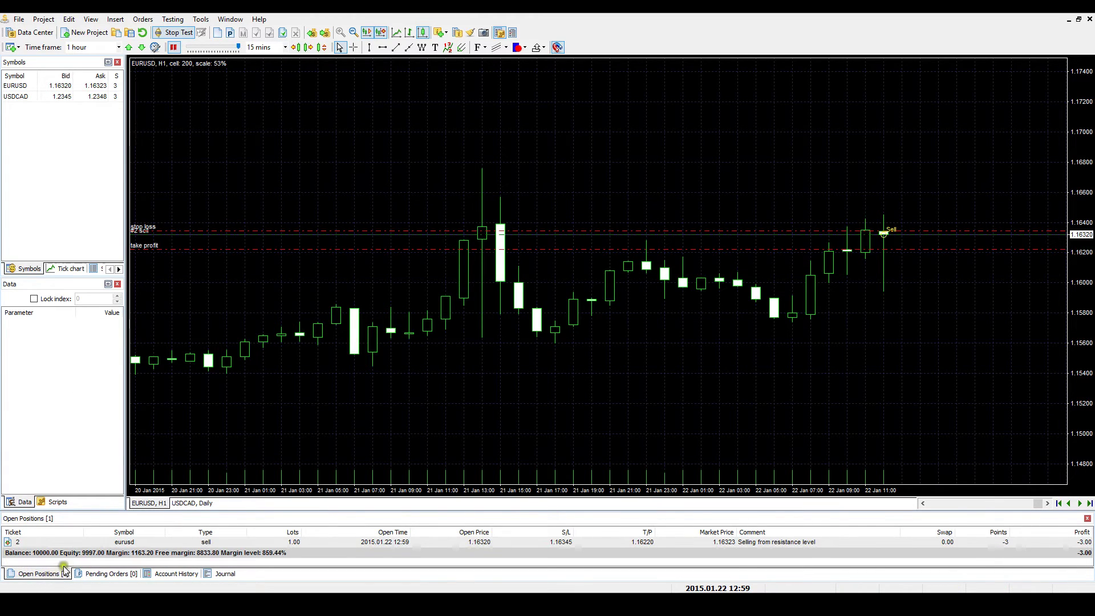
click(105, 542)
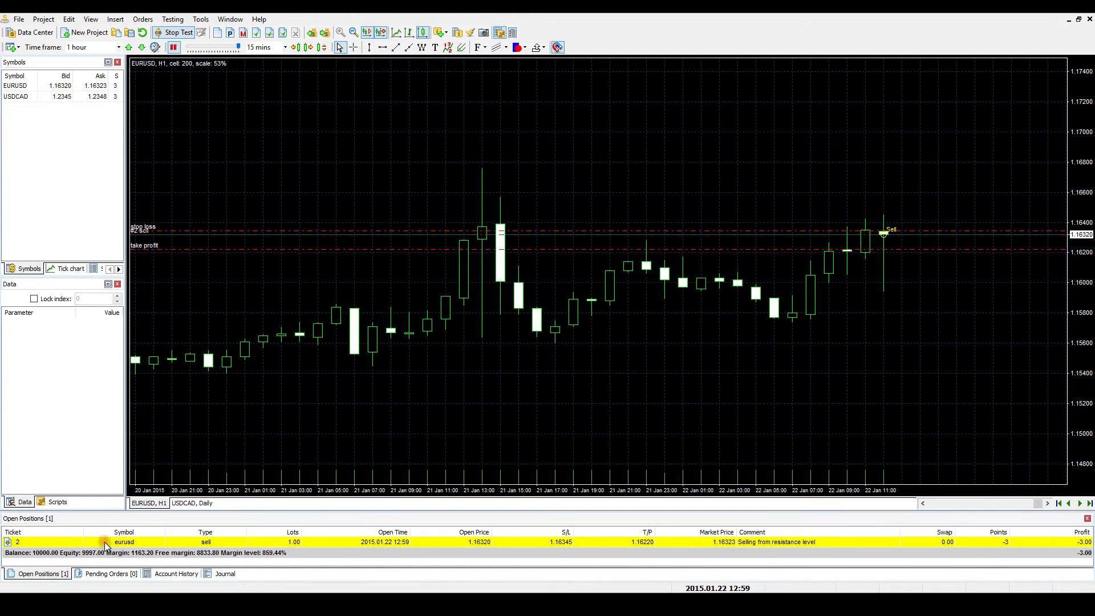
click(570, 297)
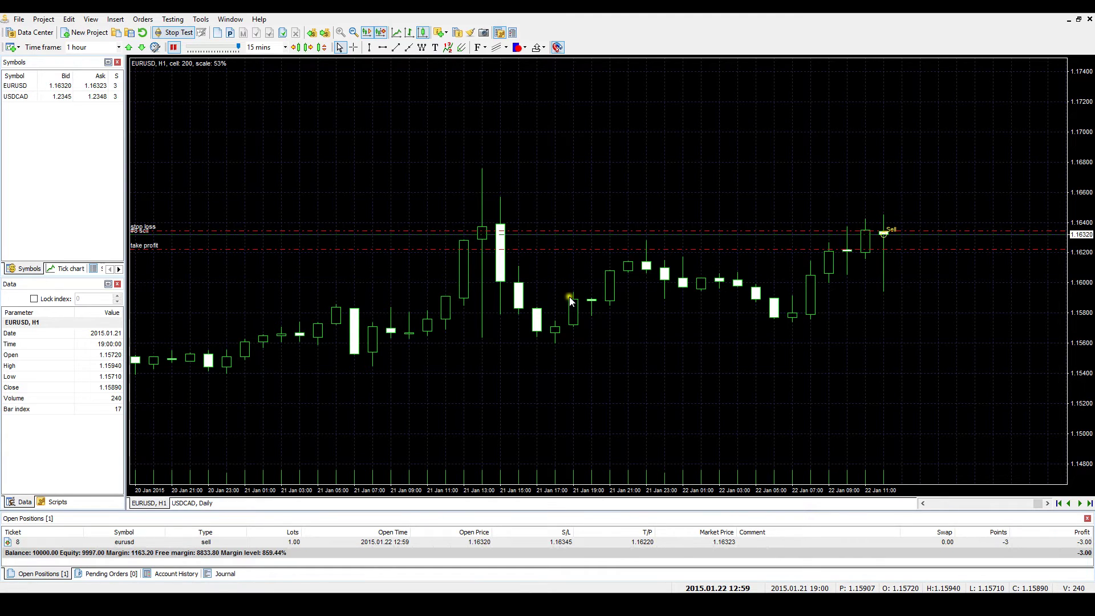
- Sell 1 lot of EURUSD from the chart menu with a stop loss at 1.16701
right_click(1053, 181)
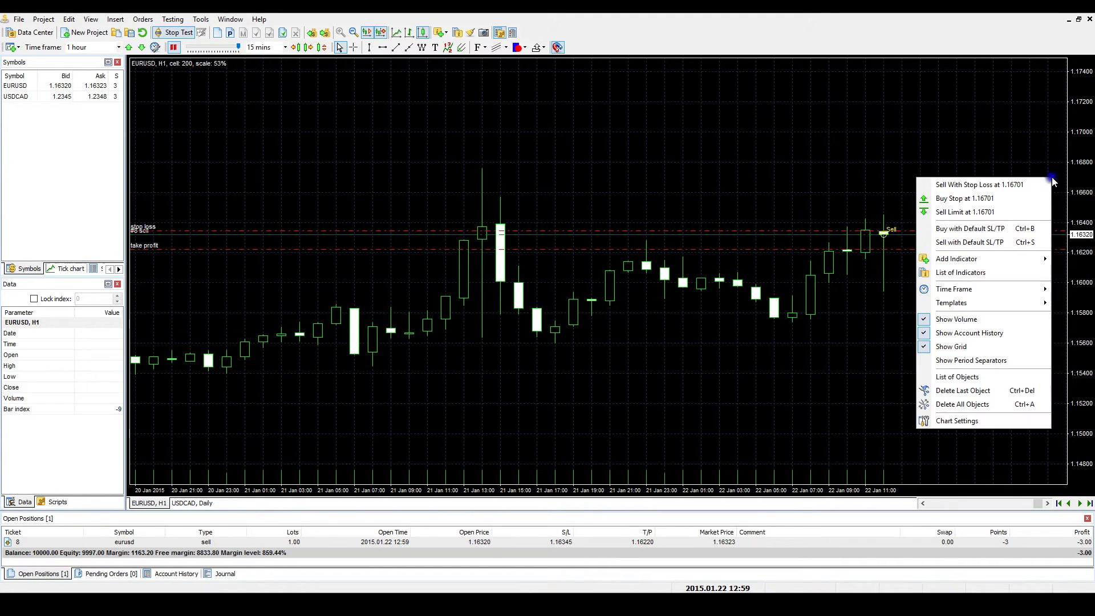
click(1048, 184)
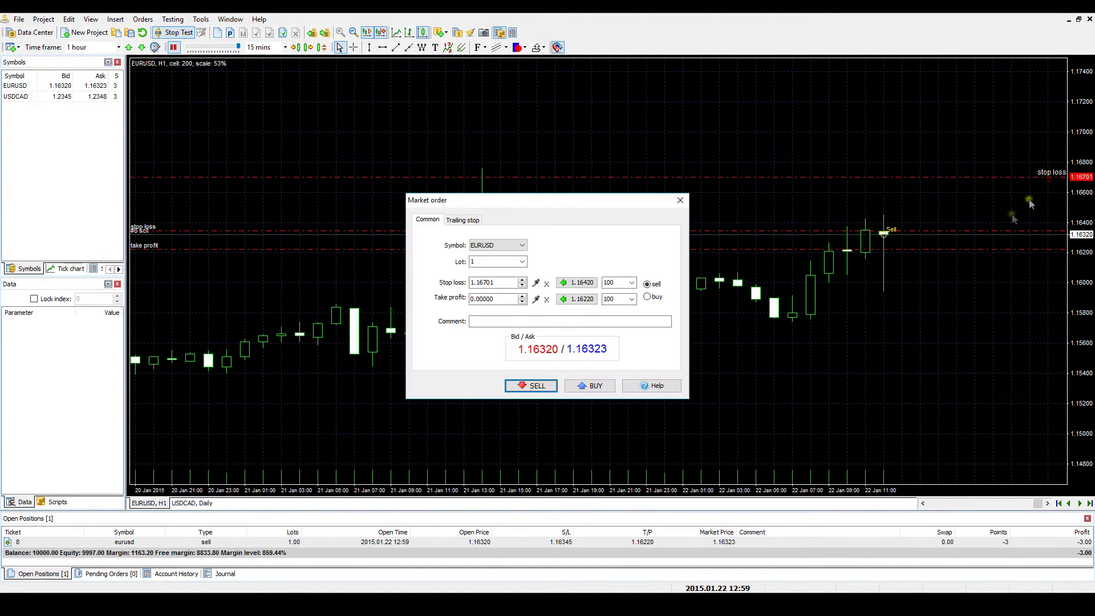
click(548, 387)
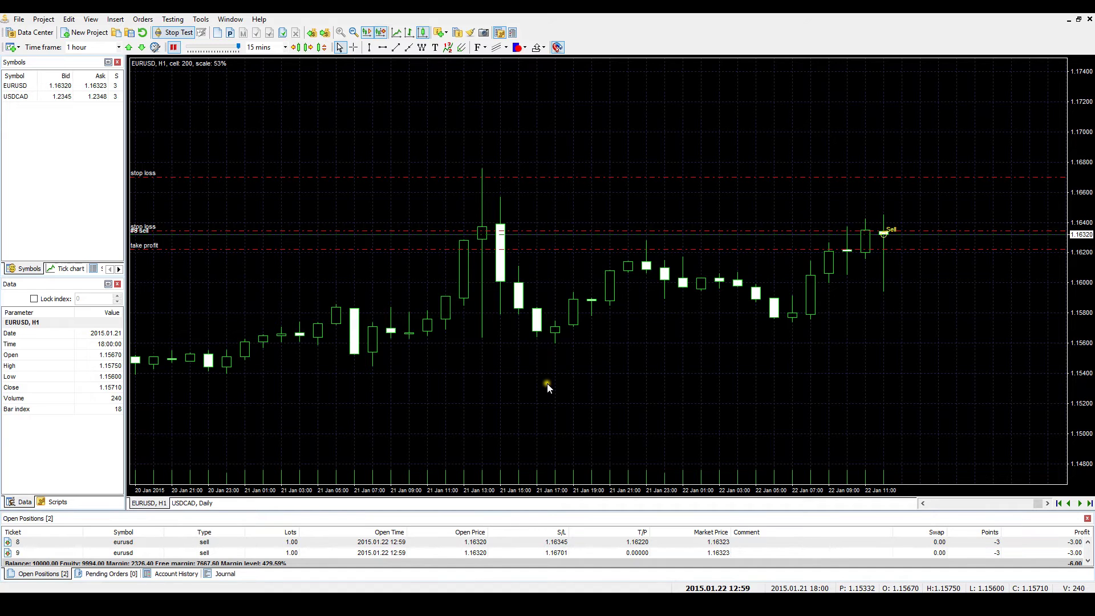
- Buy 1 lot of EURUSD at market with the stop loss at 1.16001 and no take profit
right_click(1052, 283)
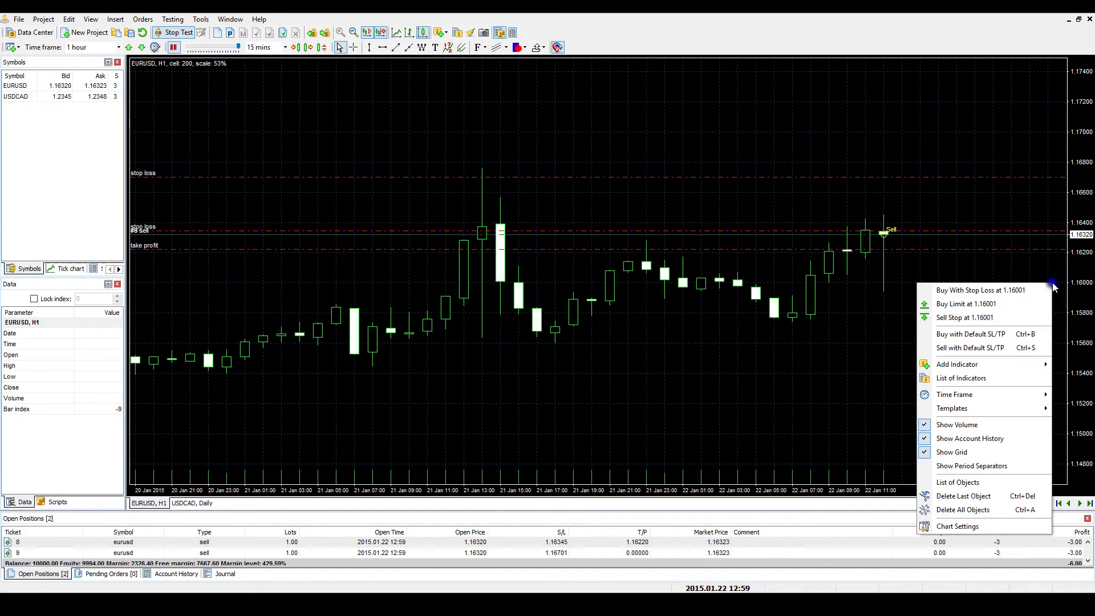
click(1048, 289)
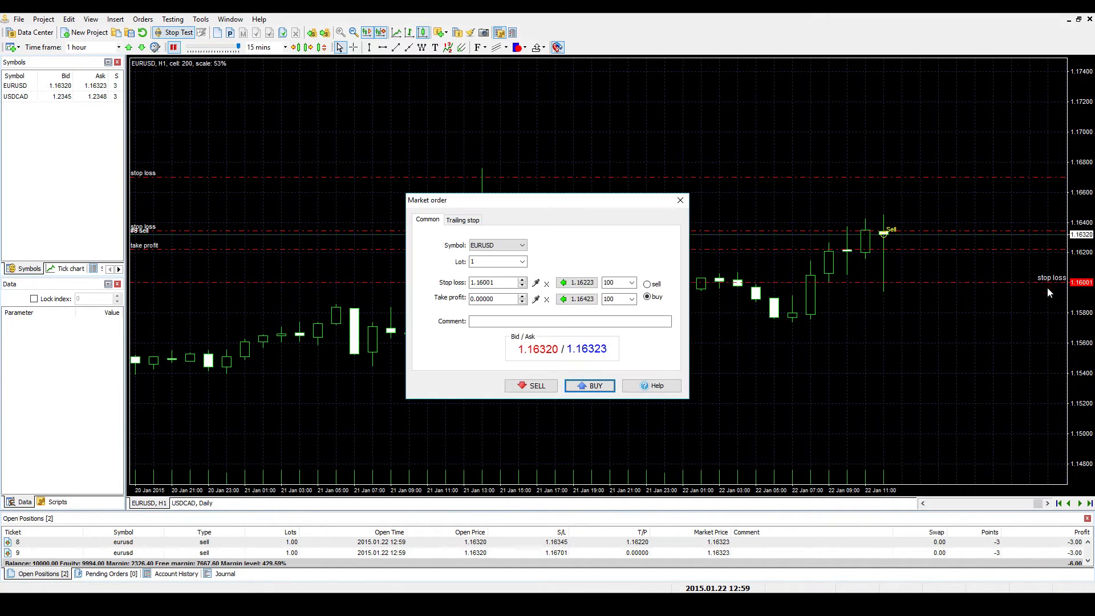
click(611, 387)
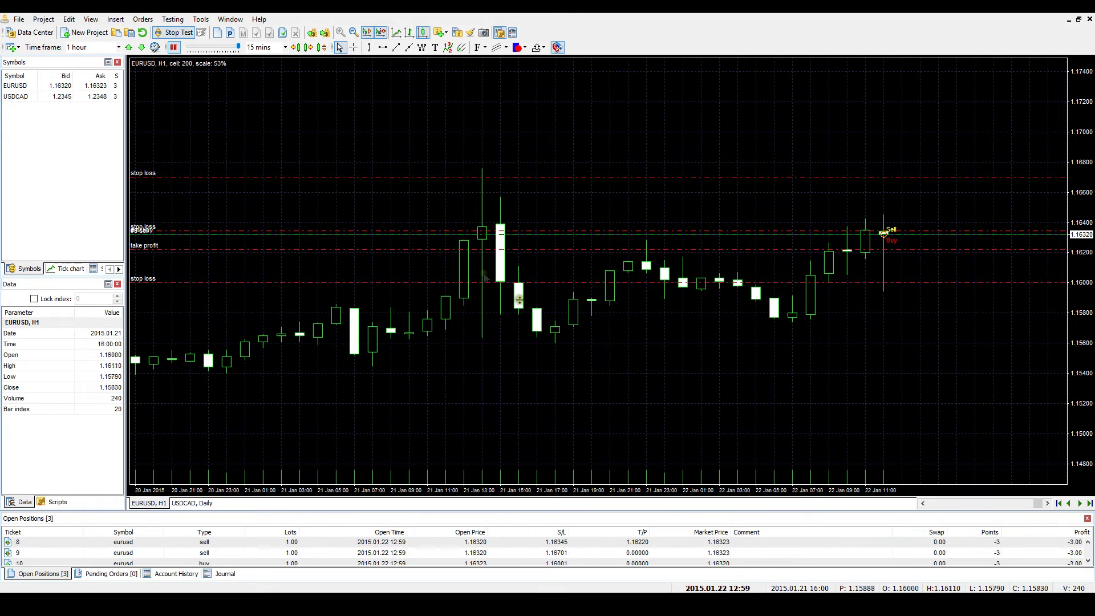
- In Options, add a default buy order of 1.00 lot with an 80-point stop loss and take profit
click(201, 19)
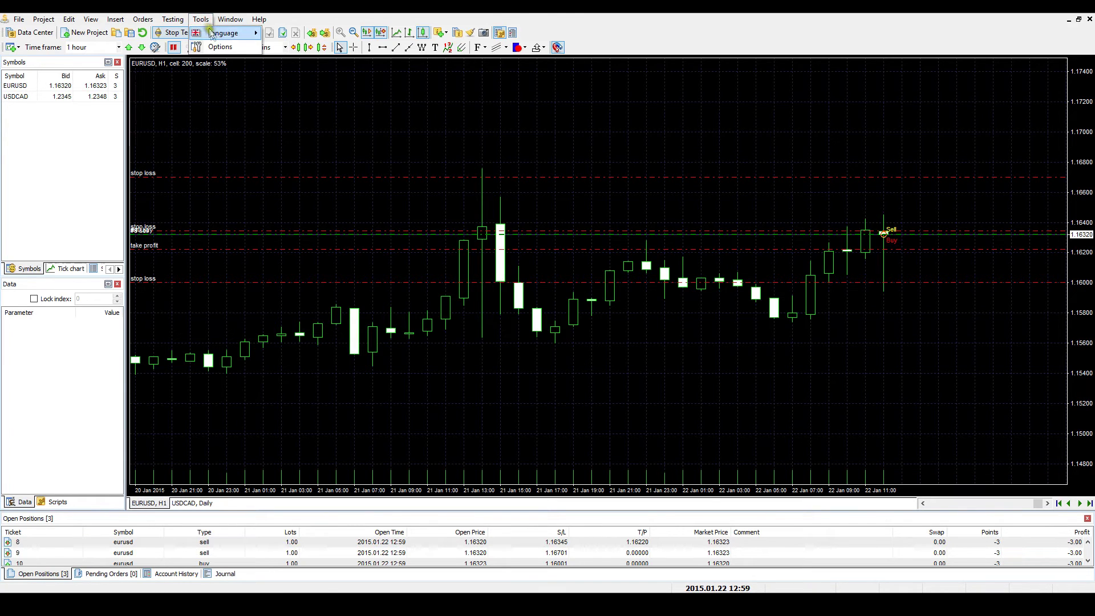
click(228, 46)
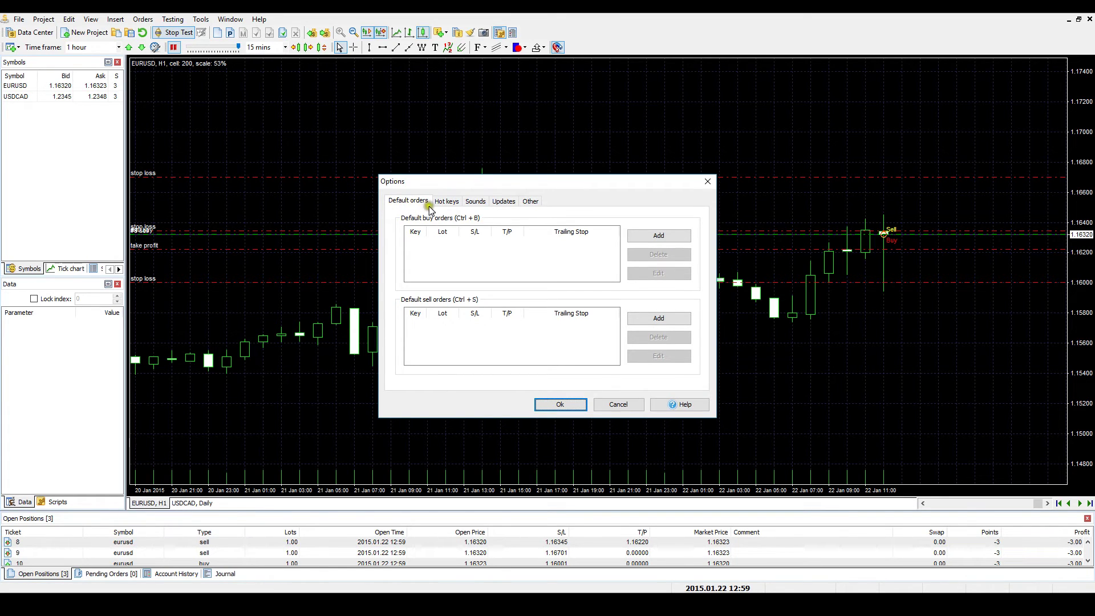
click(676, 234)
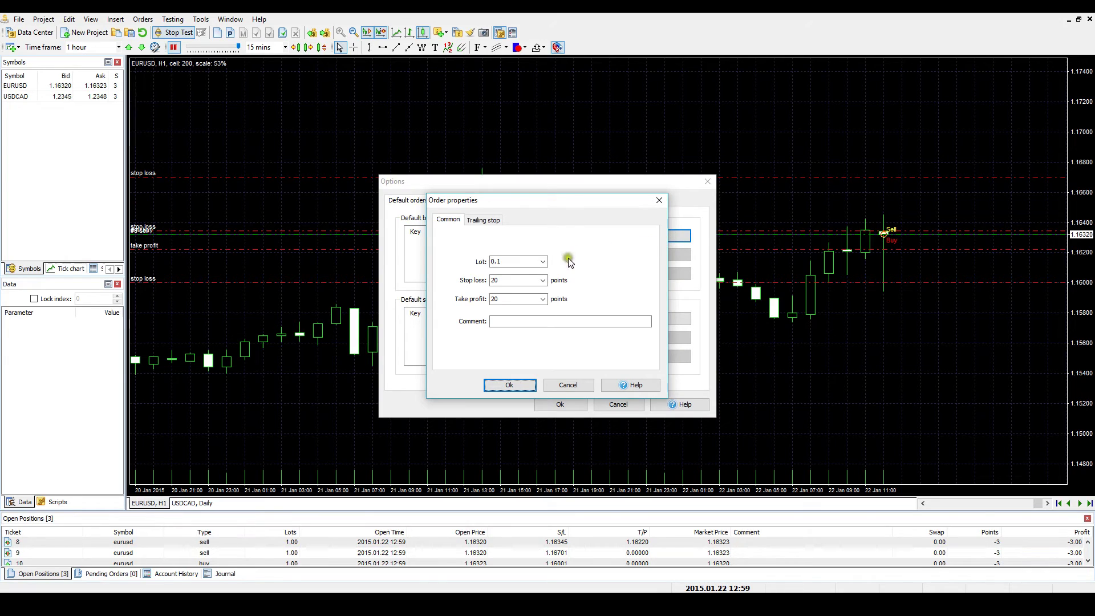
click(542, 262)
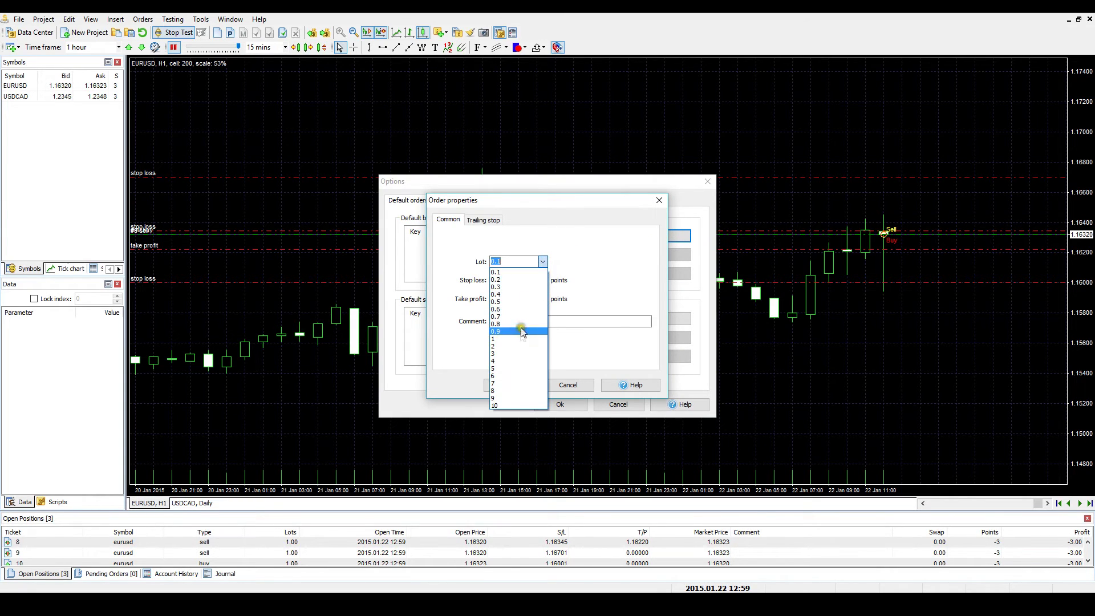
click(520, 339)
click(542, 280)
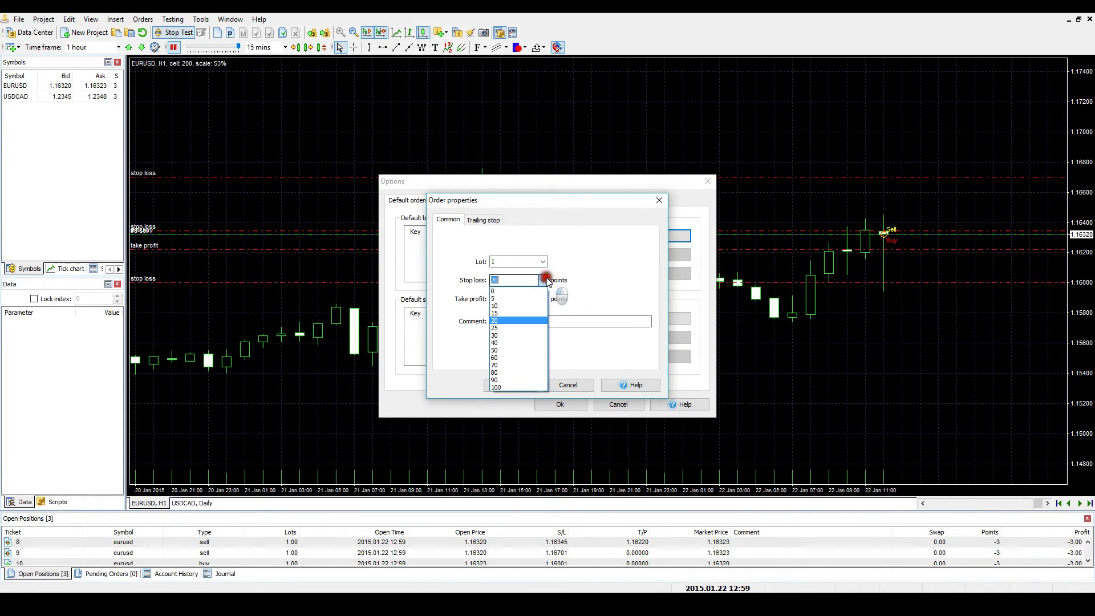
click(530, 358)
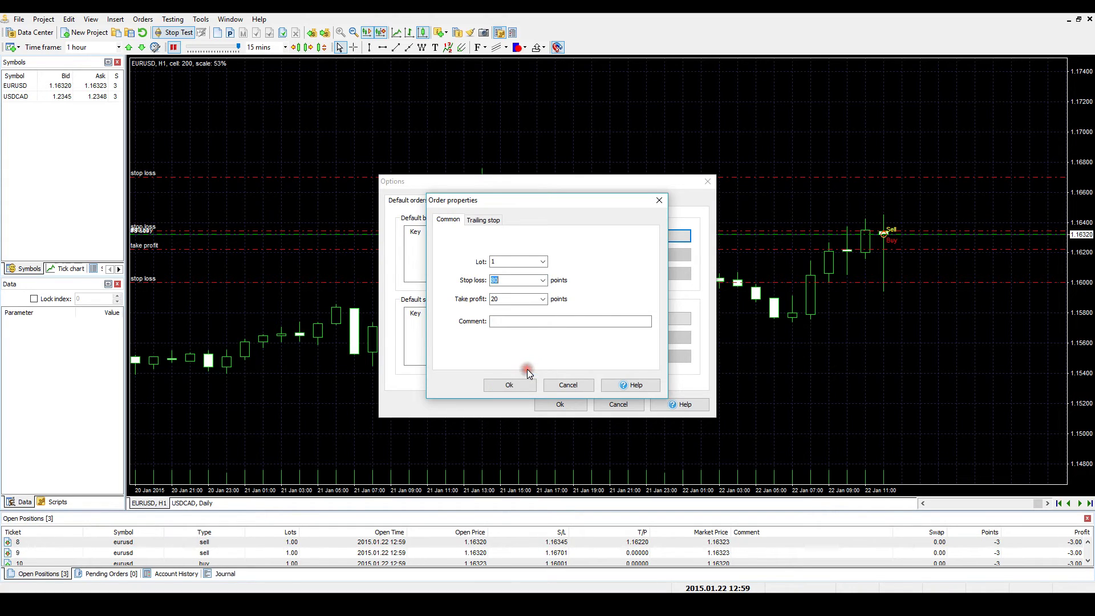
click(543, 299)
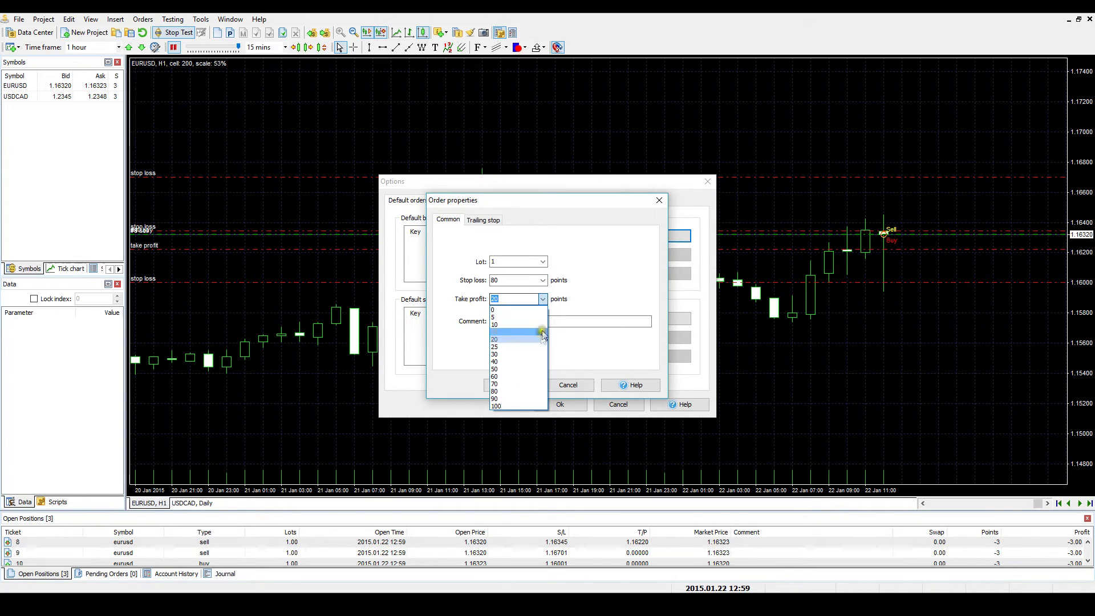
click(525, 392)
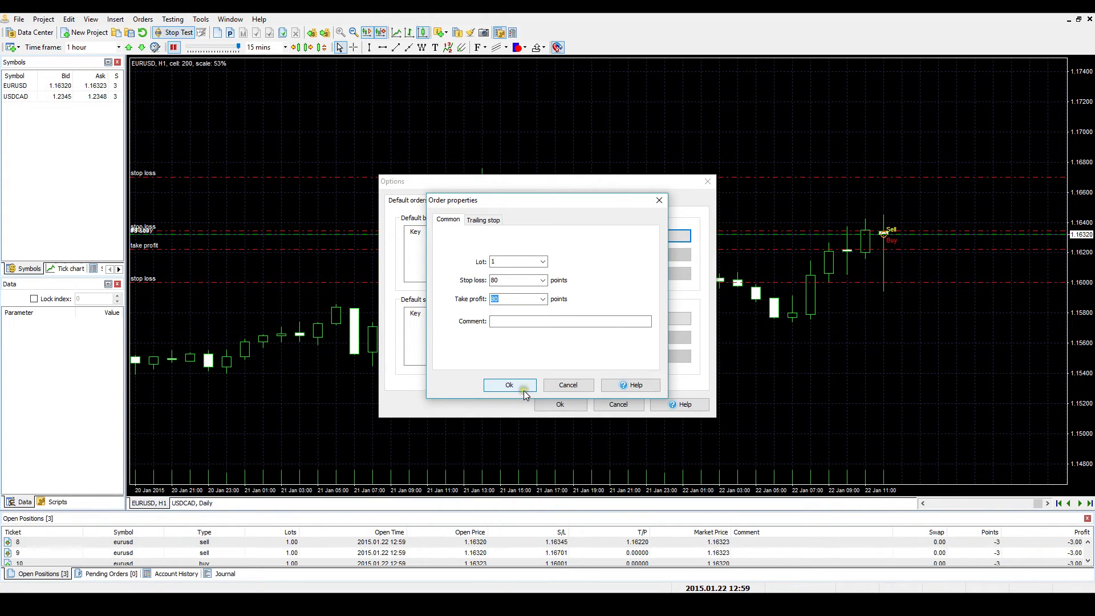
- Leave the trailing stop off, confirm the default buy order, and save the options
click(484, 219)
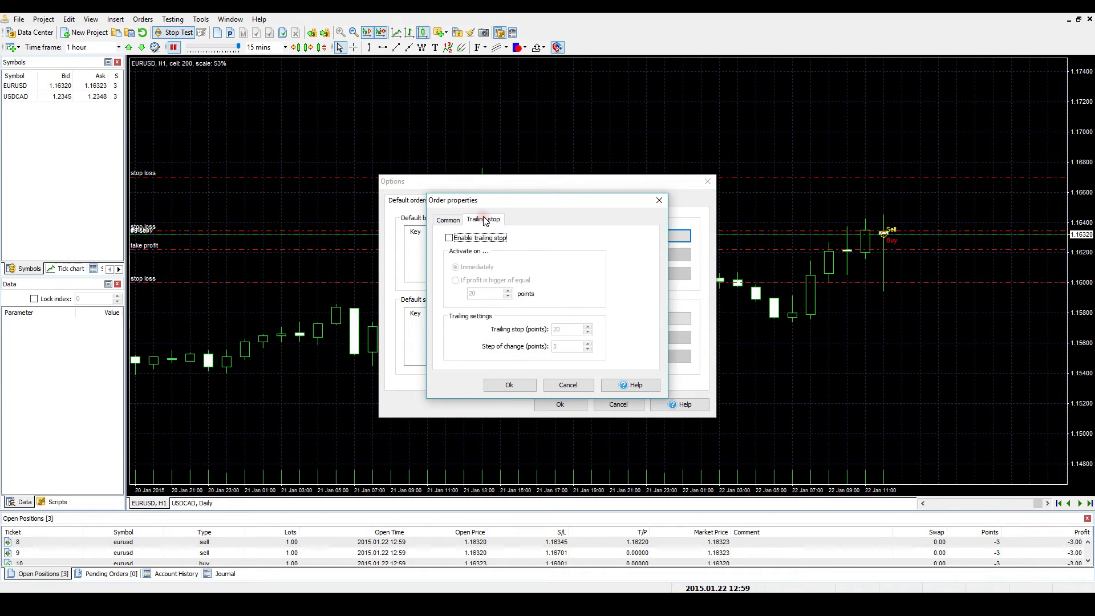
click(519, 385)
click(519, 385)
click(413, 243)
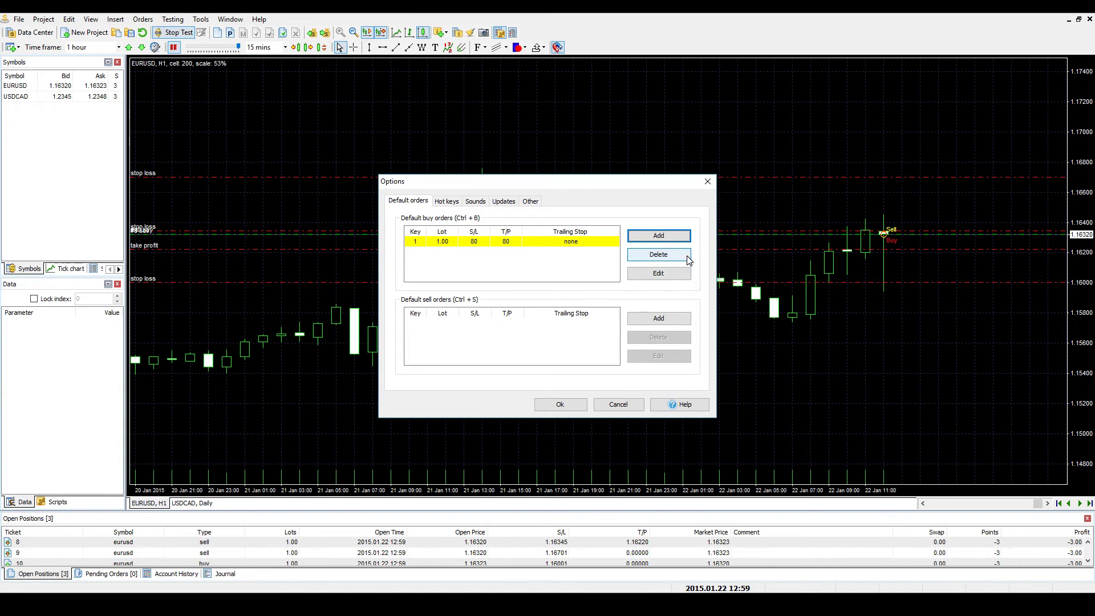
click(553, 404)
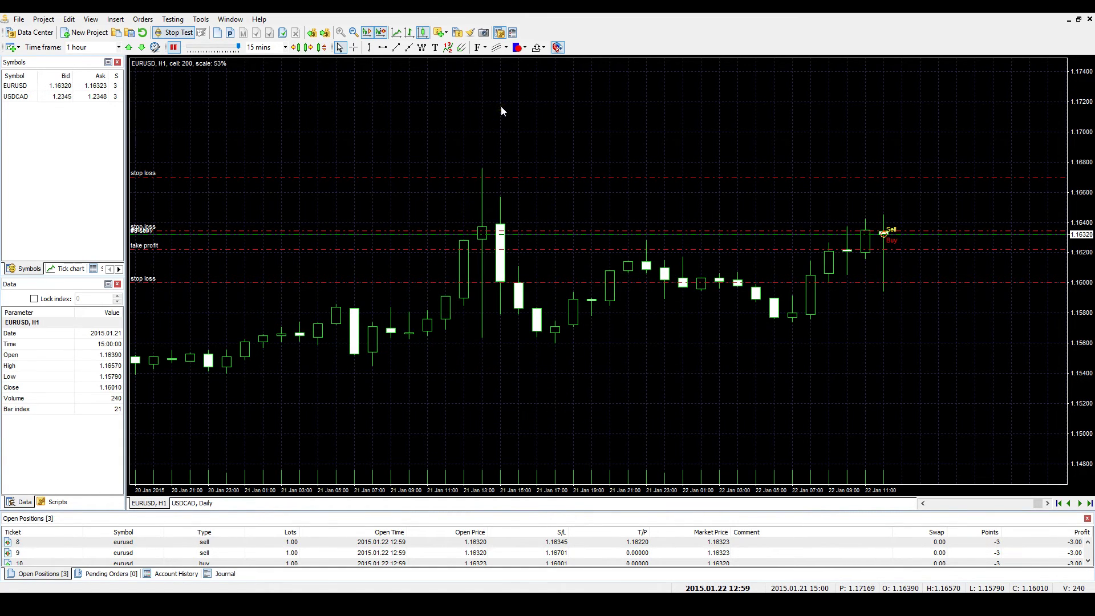
- Open a EURUSD buy with Ctrl+B and a sell with Ctrl+S, both with default SL/TP
right_click(500, 106)
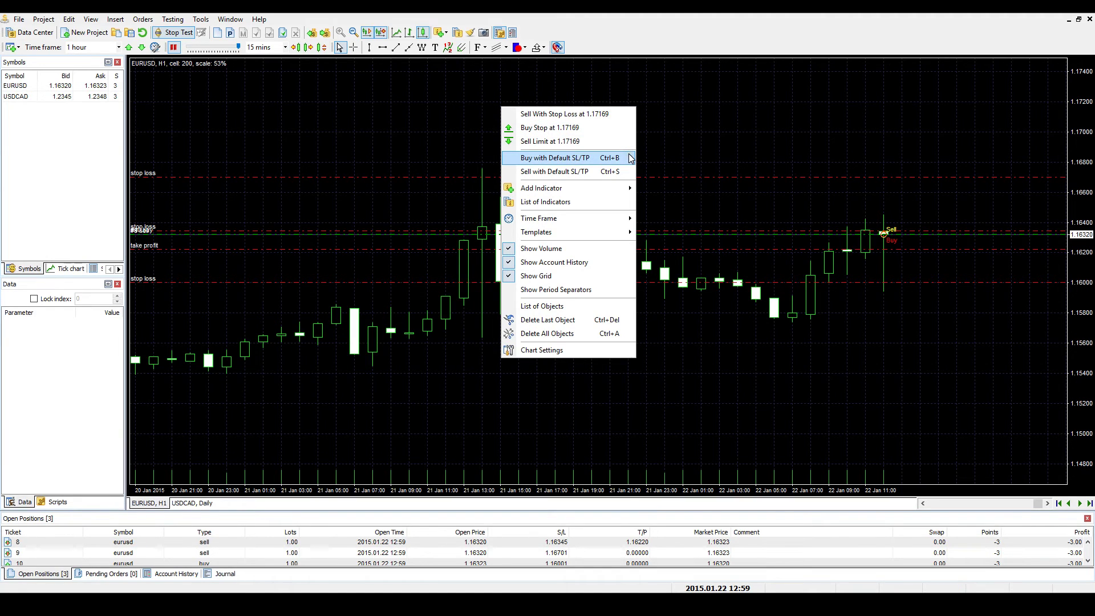
click(630, 172)
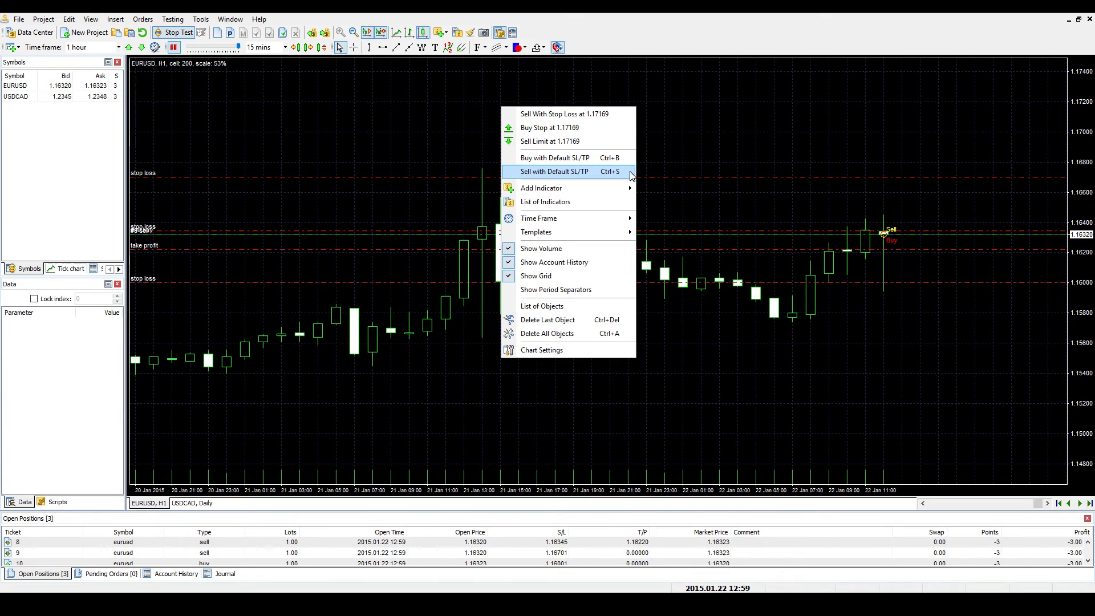
key(ctrl+b)
click(661, 162)
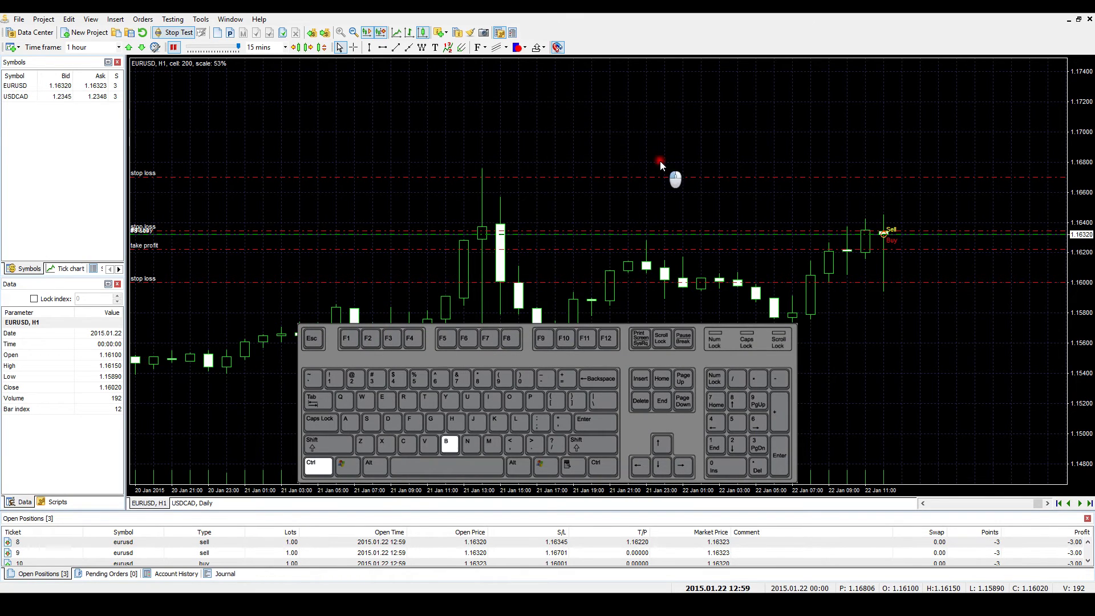
key(ctrl+s)
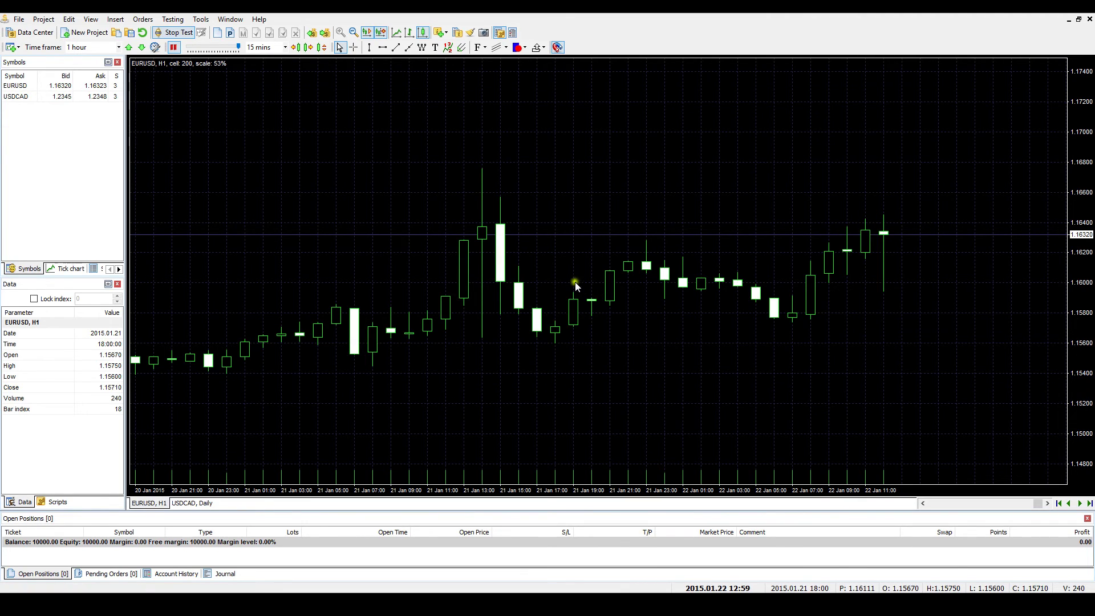
click(228, 32)
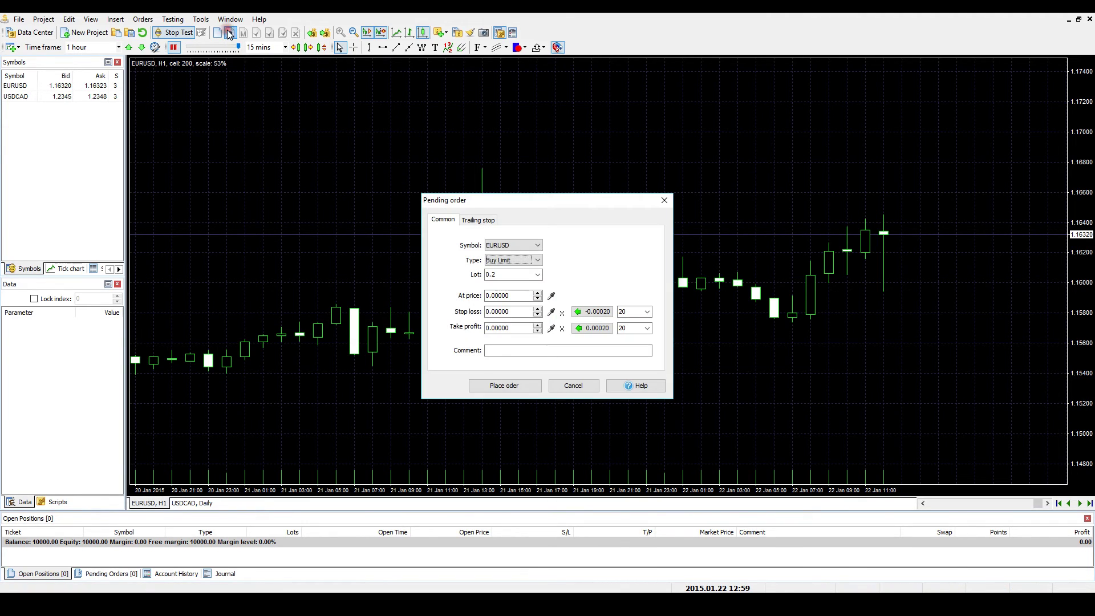
click(669, 201)
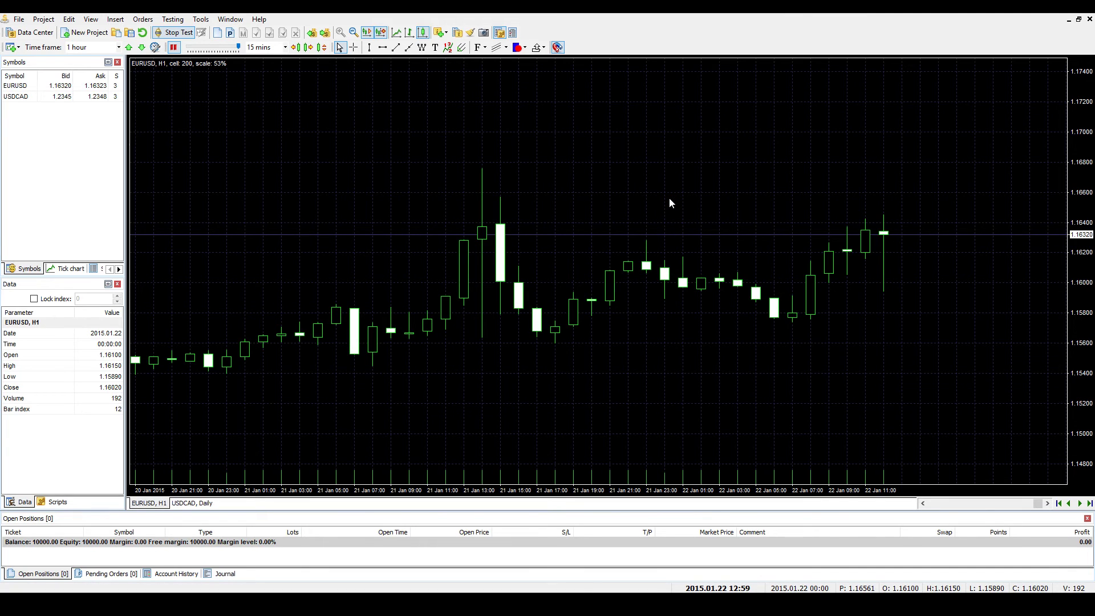
key(F3)
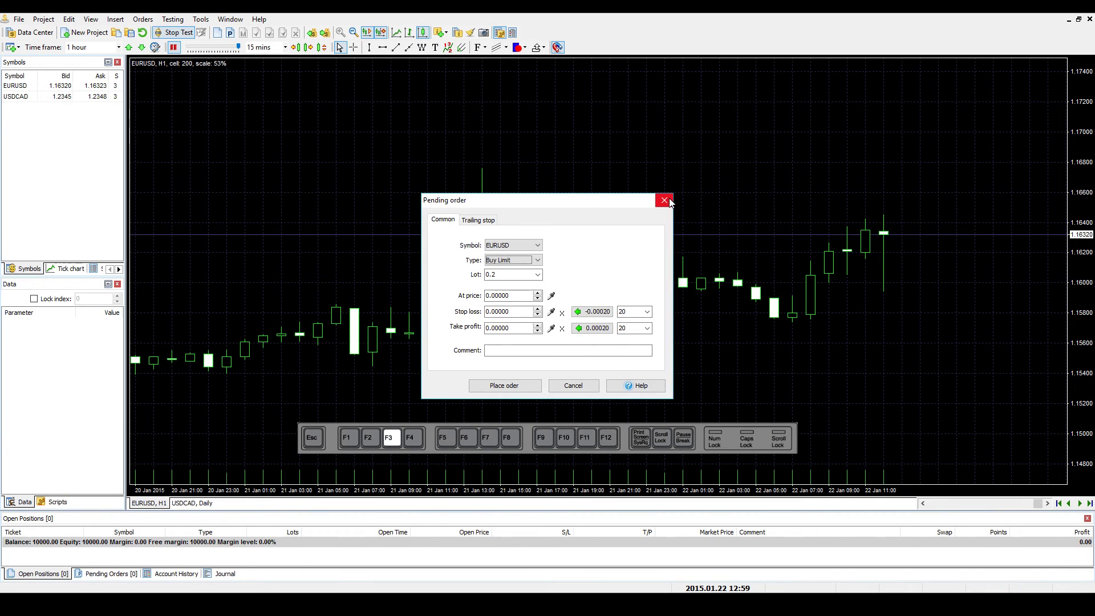
click(664, 200)
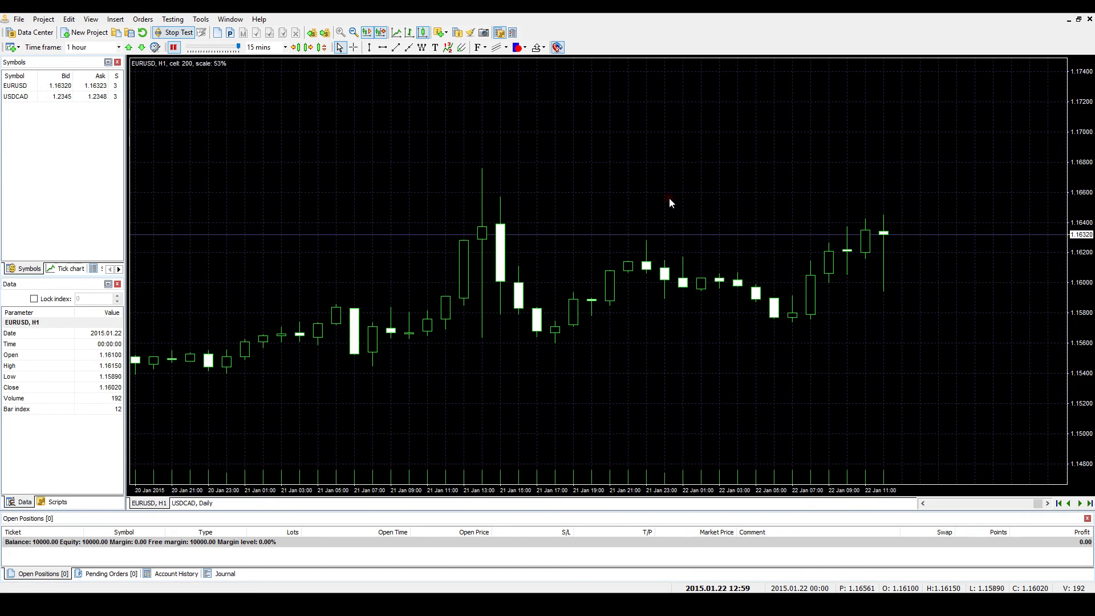
click(143, 19)
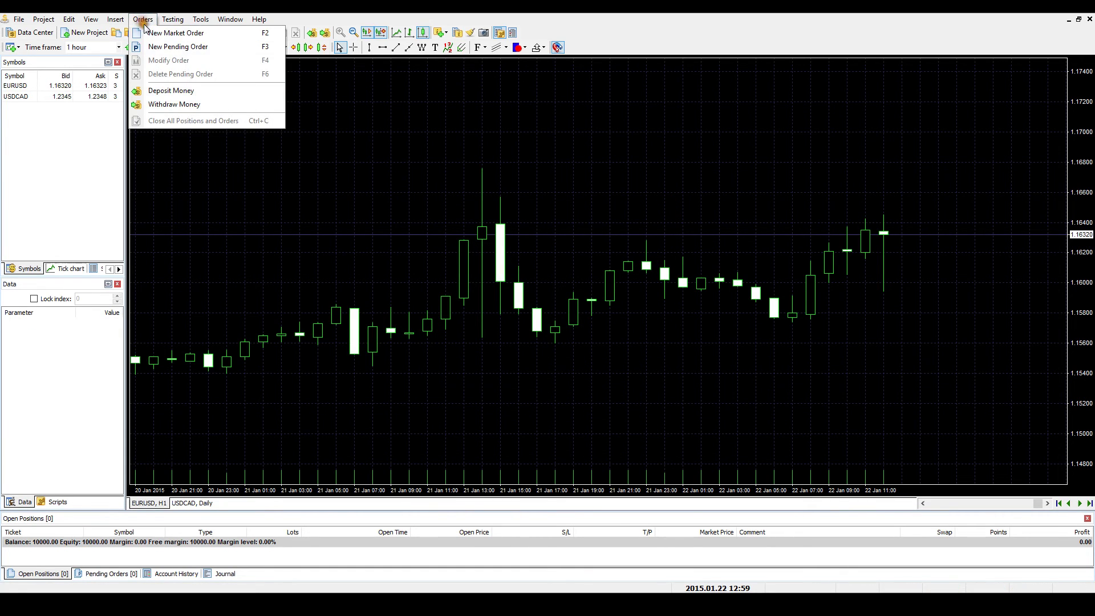
click(232, 50)
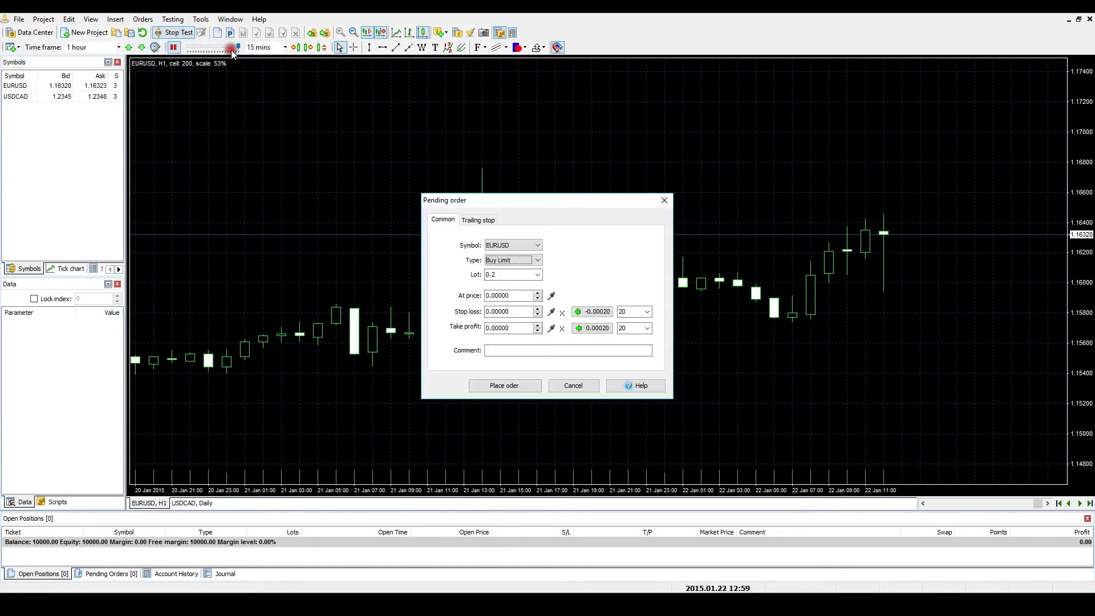
click(537, 260)
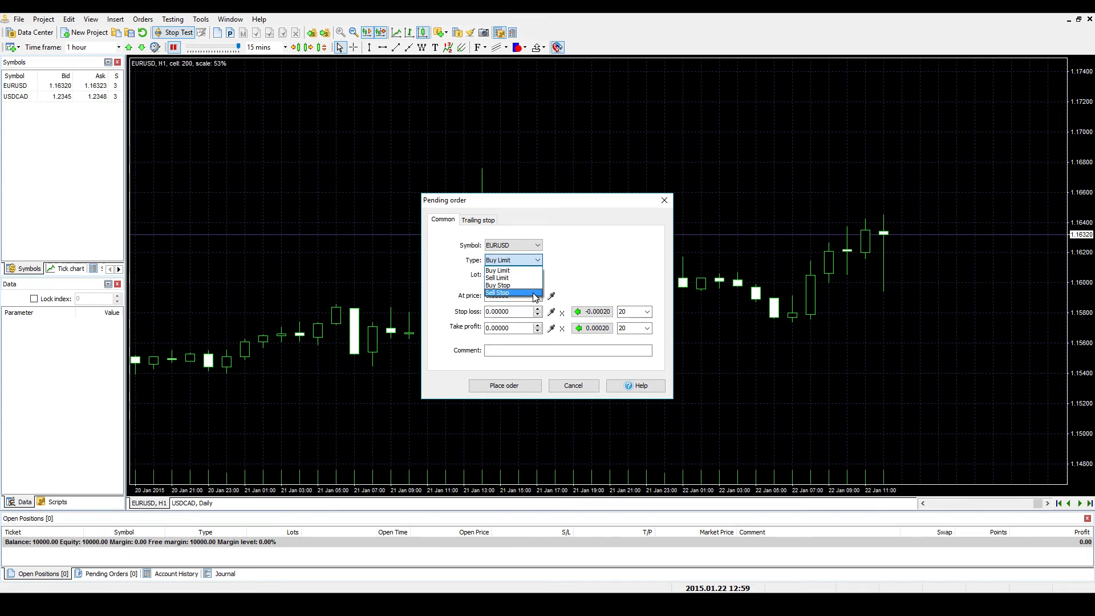
click(664, 202)
click(664, 203)
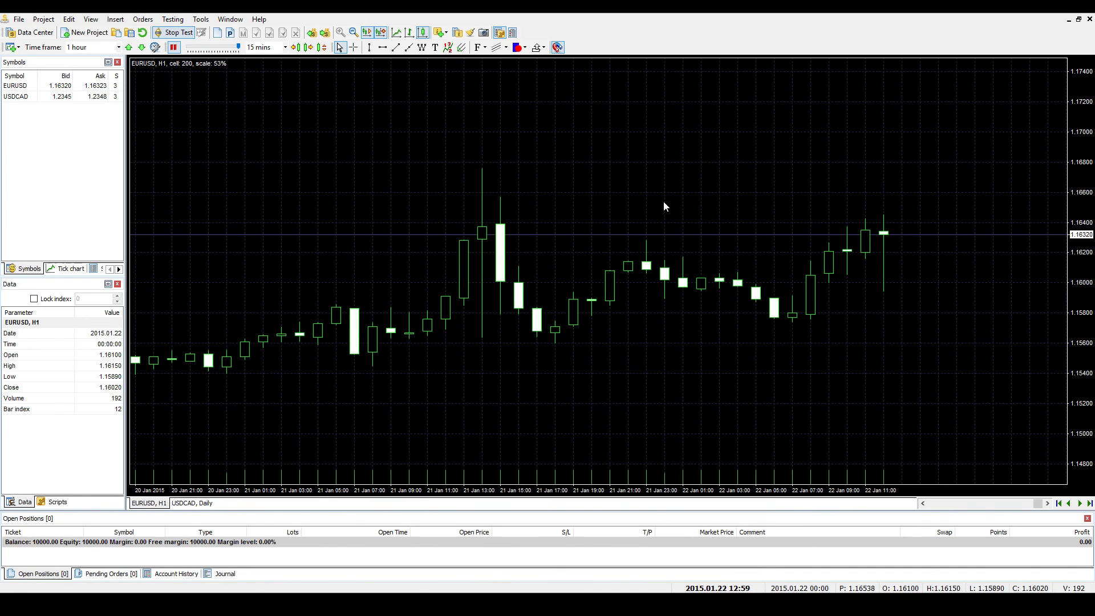
- From the chart menu above the price, start a 0.2-lot EURUSD Buy Stop order at 1.16565
right_click(565, 250)
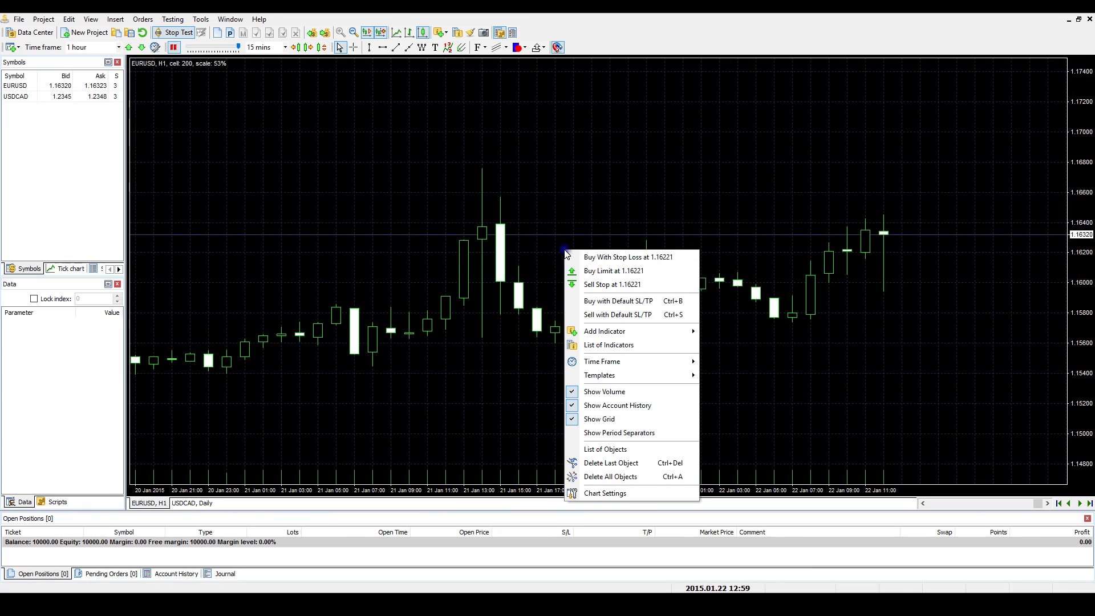
click(670, 284)
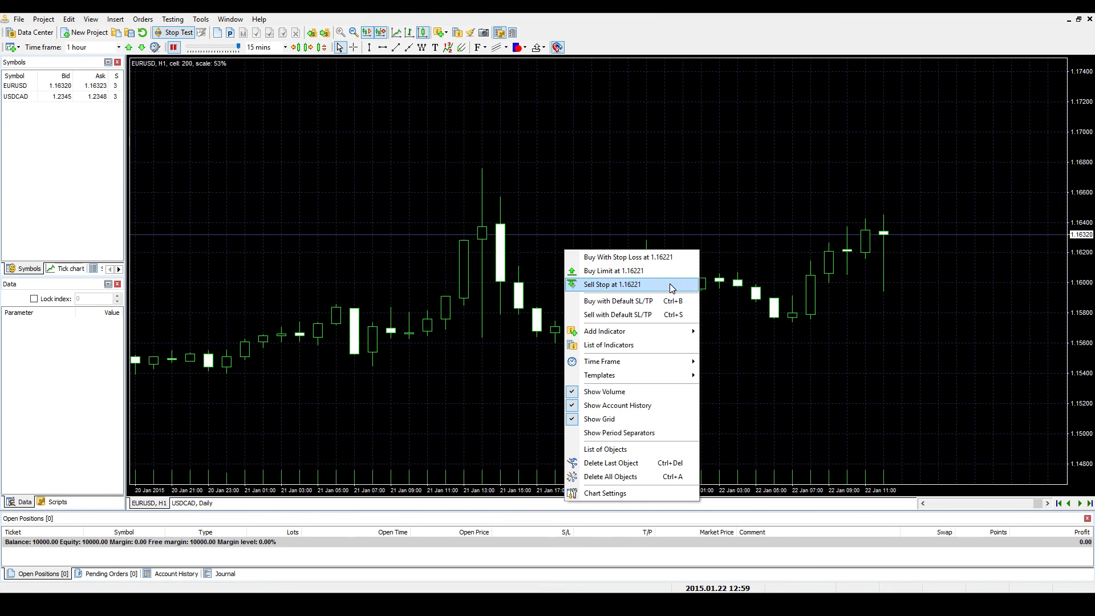
click(504, 276)
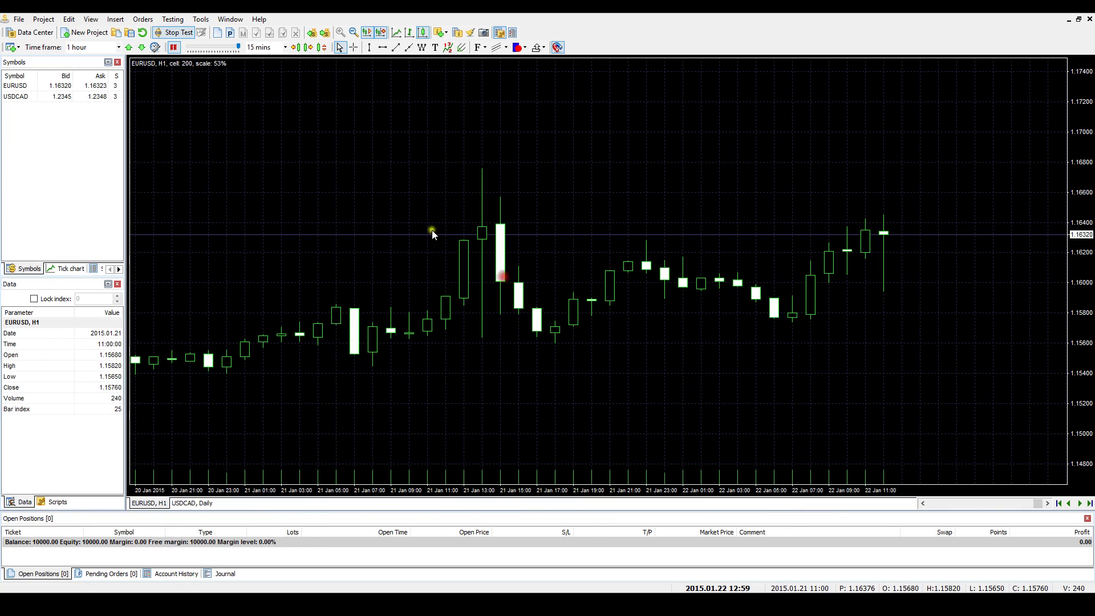
right_click(367, 198)
click(481, 219)
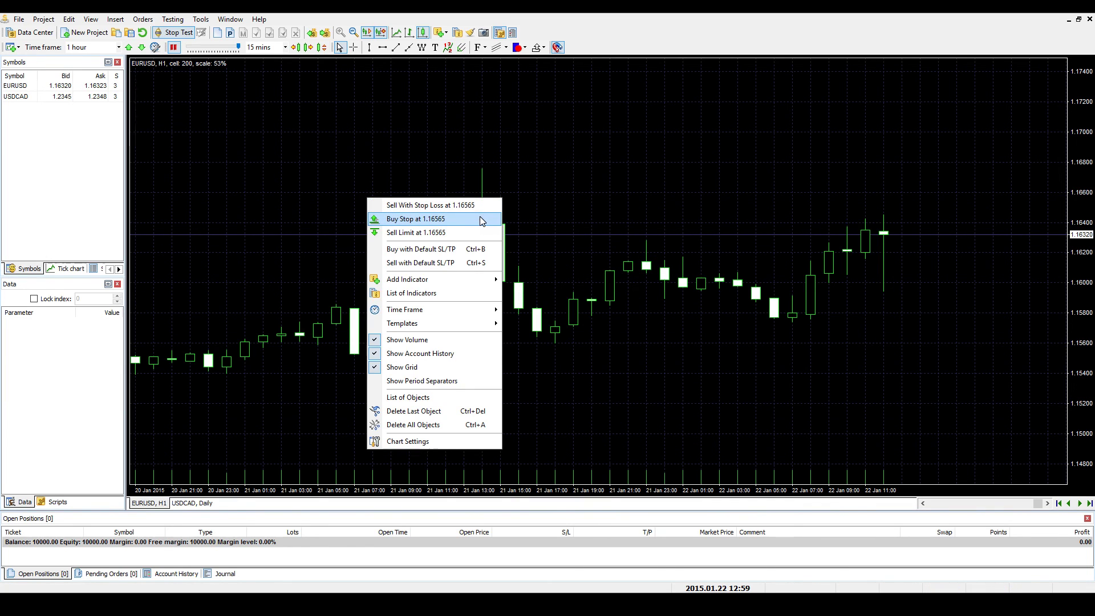
click(481, 233)
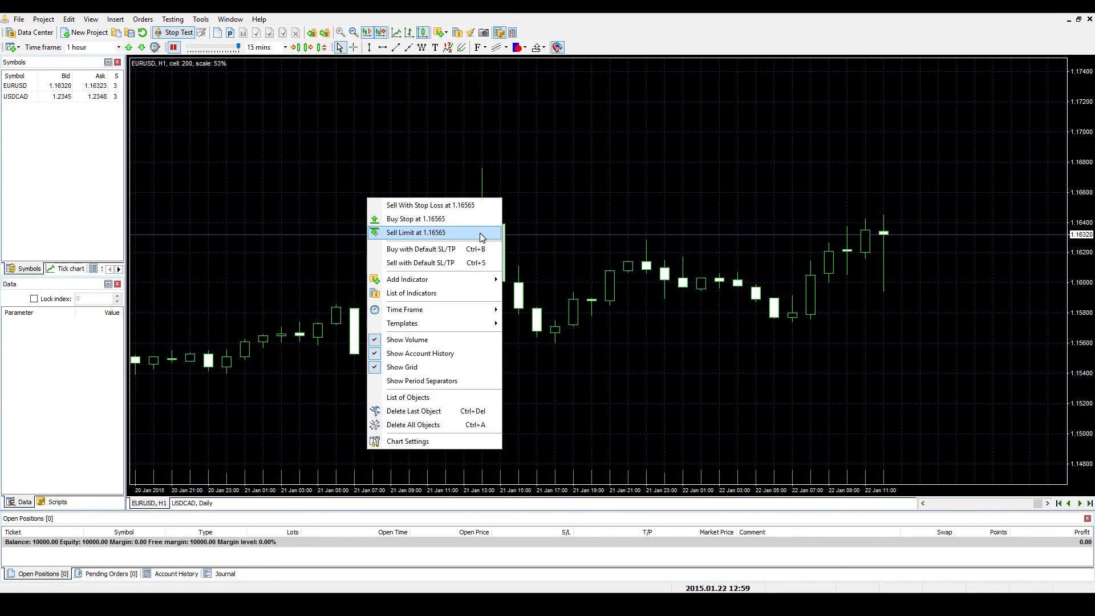
click(489, 220)
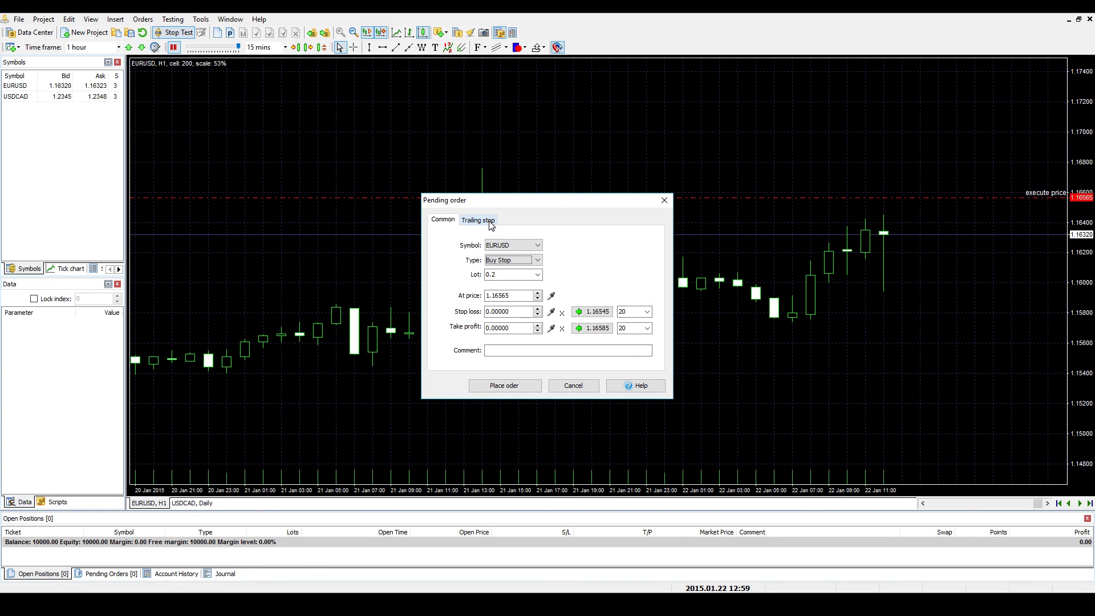